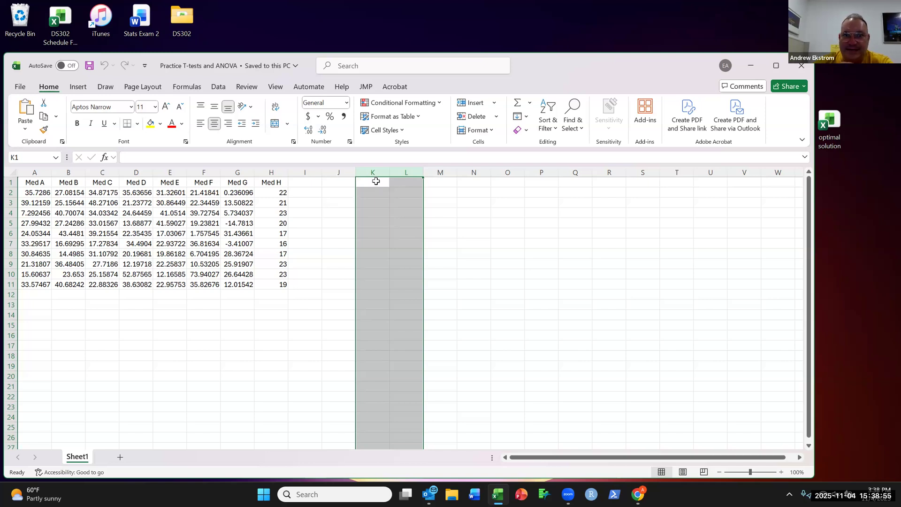
Step: Add the column headers "Med AE" in K1 and "Result" in L1
left_click(375, 187)
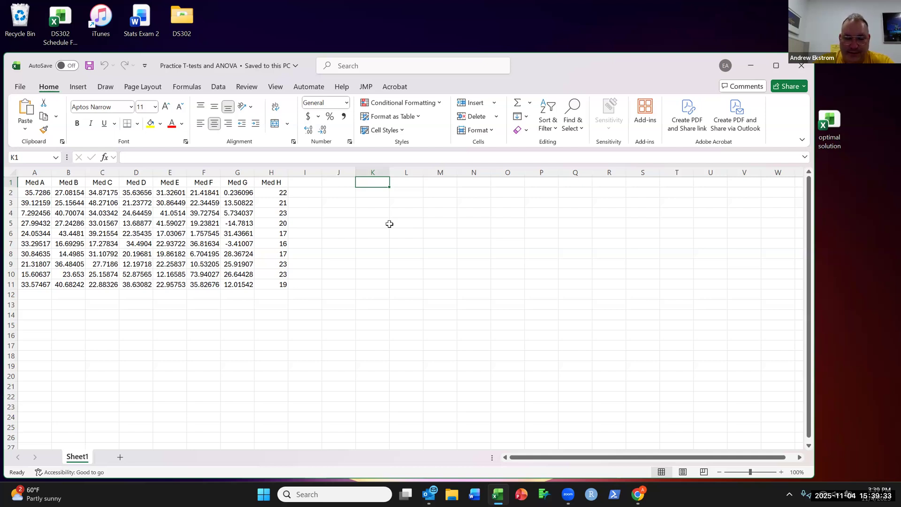
type("Med")
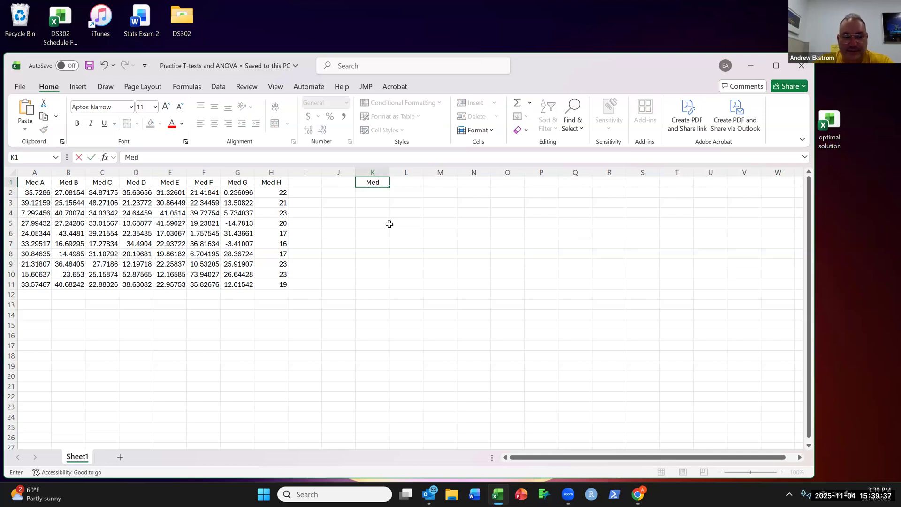
type(" AE")
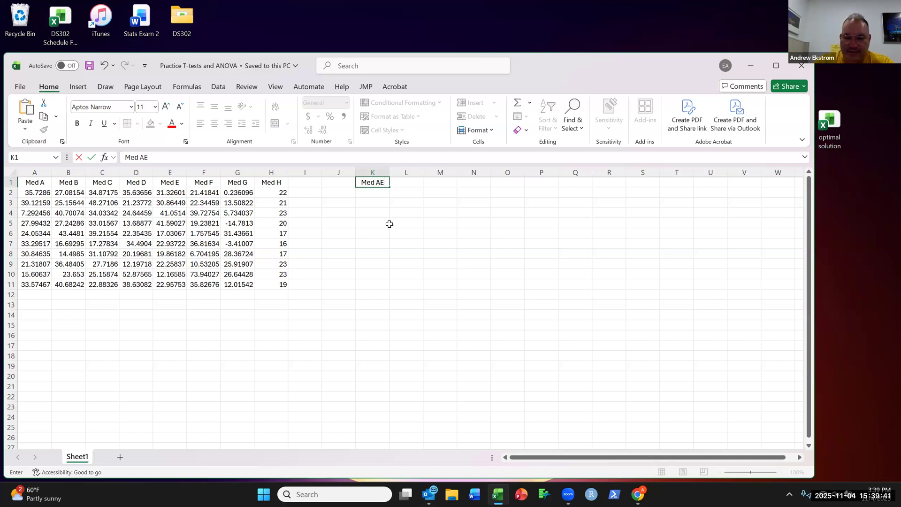
key("Tab")
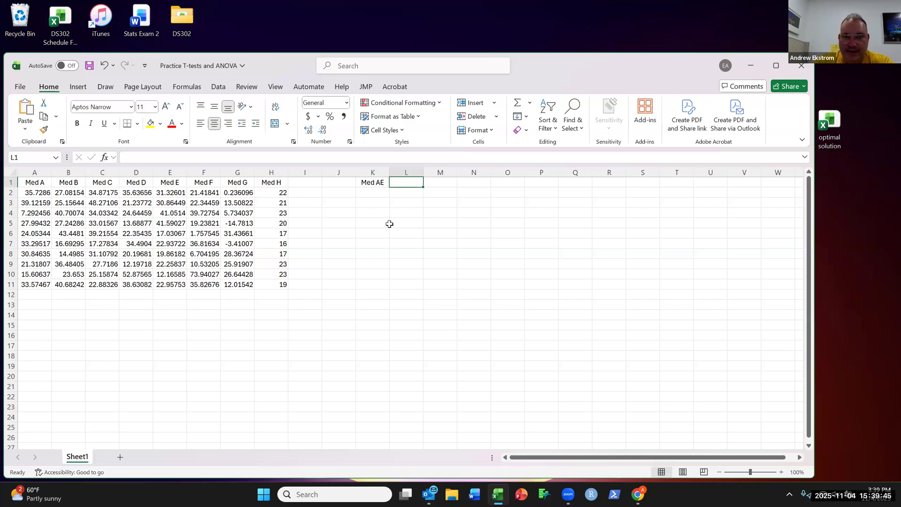
type("Result")
key("Return")
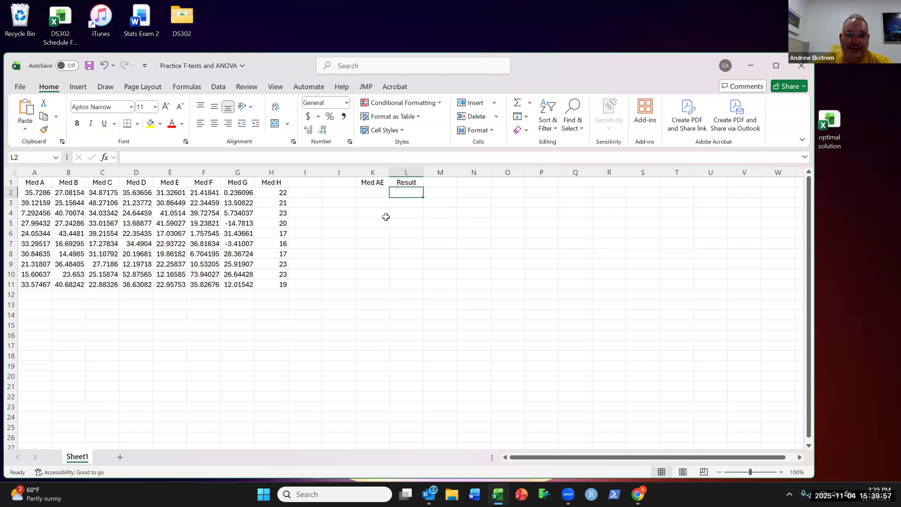
Step: Copy the Med A values and paste them into the Result column starting at L2
left_click_drag(37, 192, 34, 282)
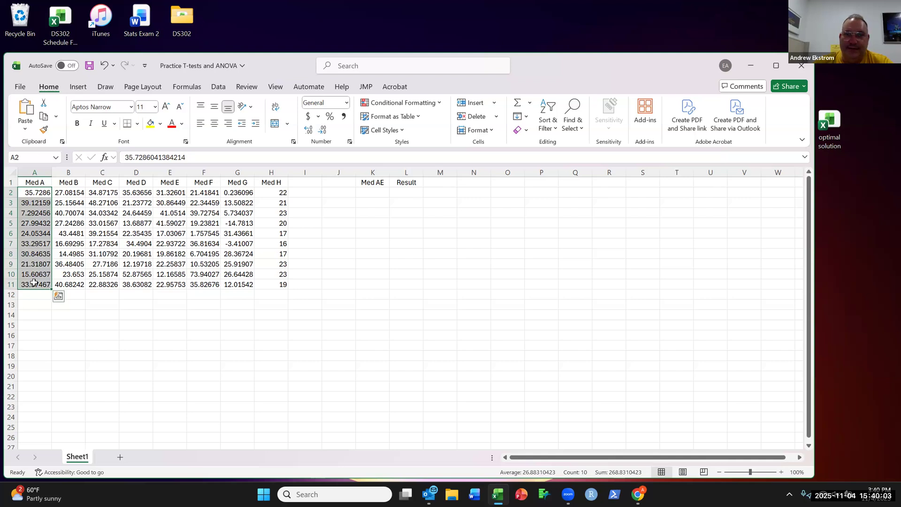
right_click(40, 192)
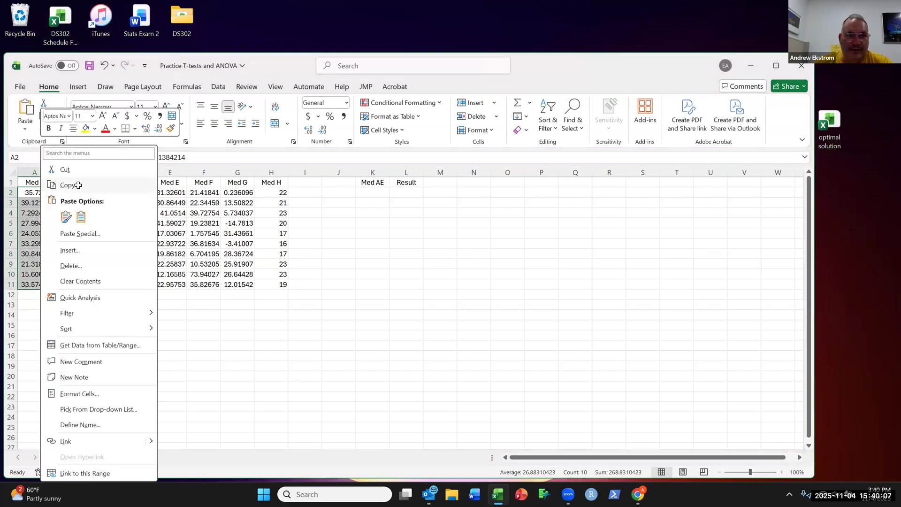
left_click(67, 186)
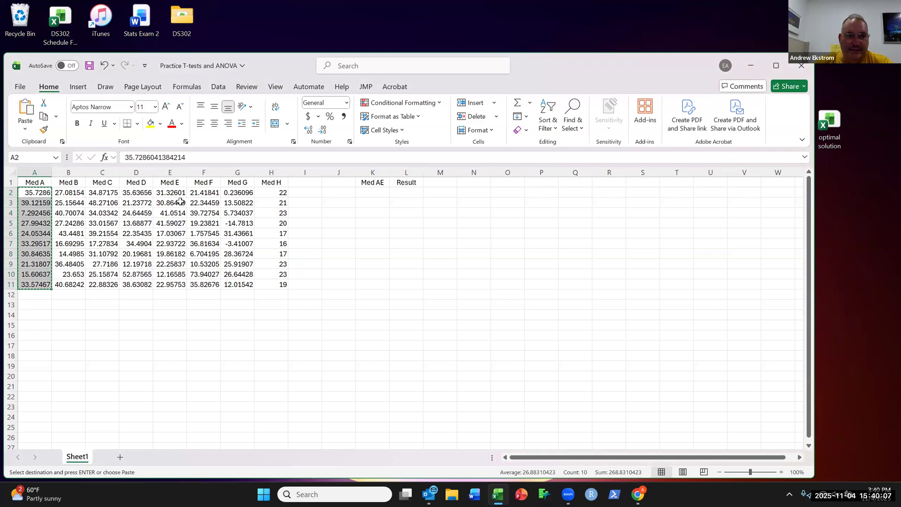
left_click(409, 192)
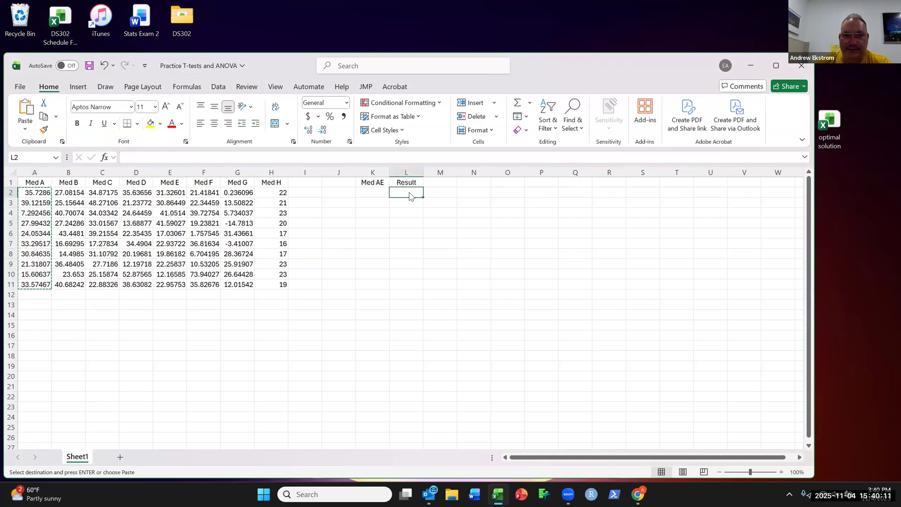
right_click(408, 192)
left_click(435, 217)
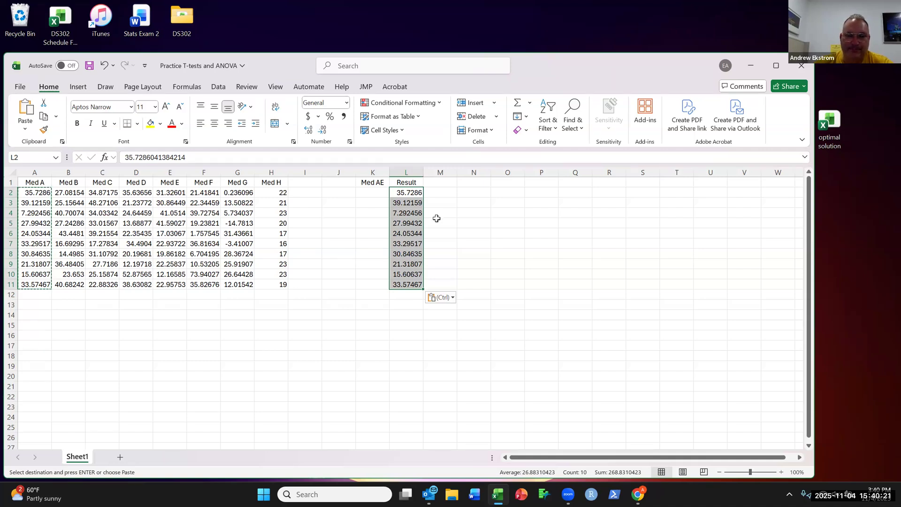
Step: Enter the group code 0 in Med AE for rows 2 through 11
left_click(371, 191)
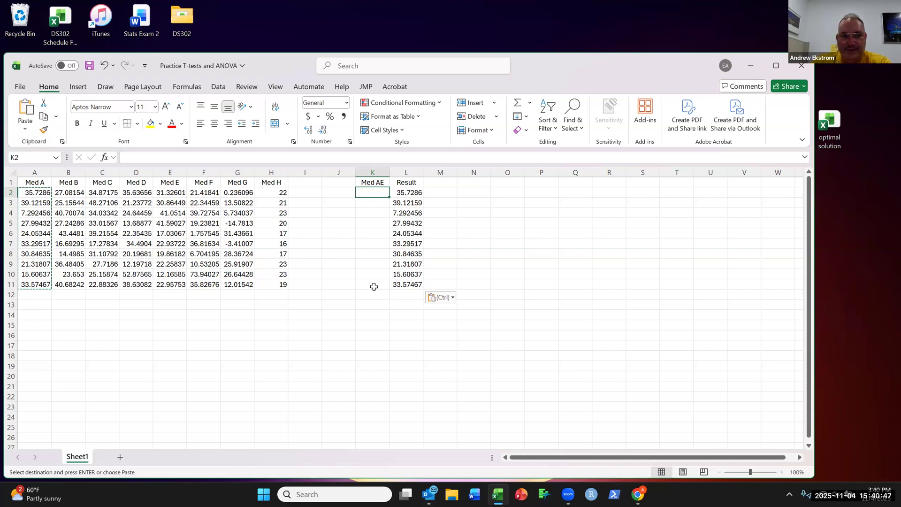
type("0")
key("Return")
type("0")
key("Return")
type("0")
key("Return")
type("0 0 0 0 0 0 0")
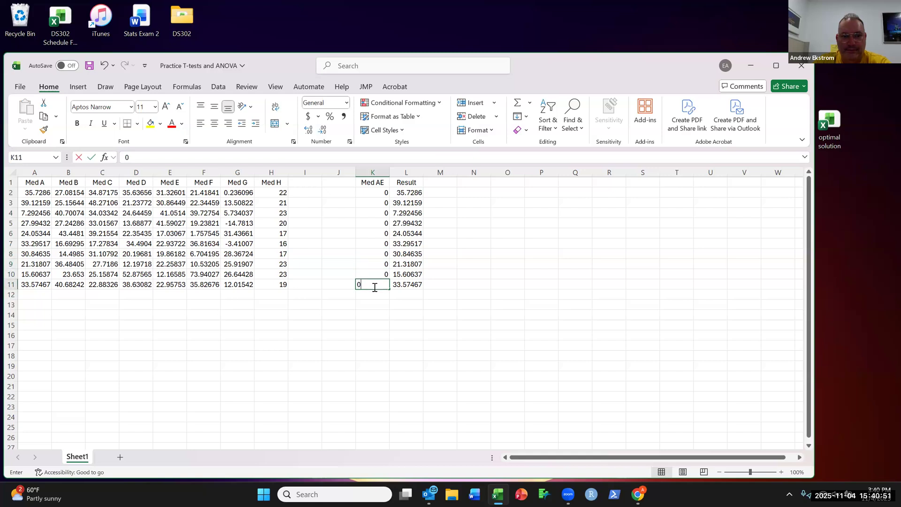
key("Return")
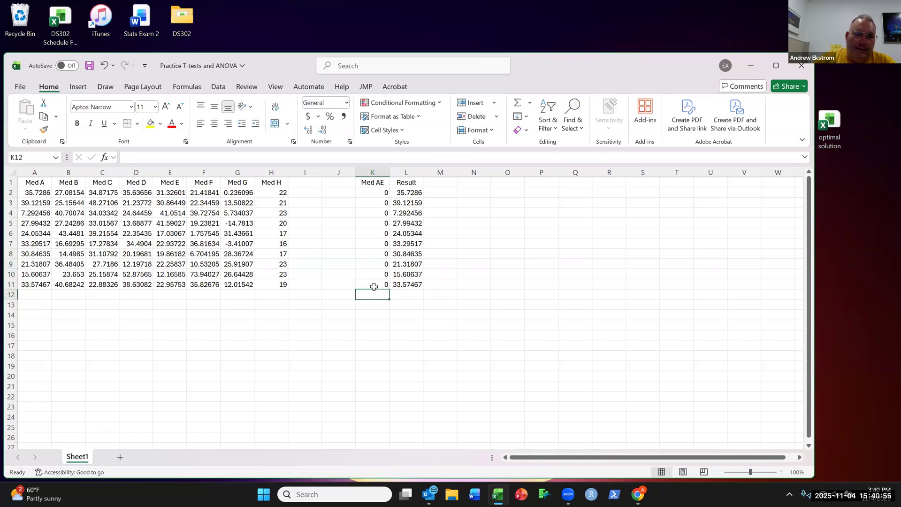
Step: Copy the Med E values and paste them below the Med A values in the Result column, starting at L12
left_click_drag(167, 194, 165, 284)
right_click(170, 194)
left_click(207, 184)
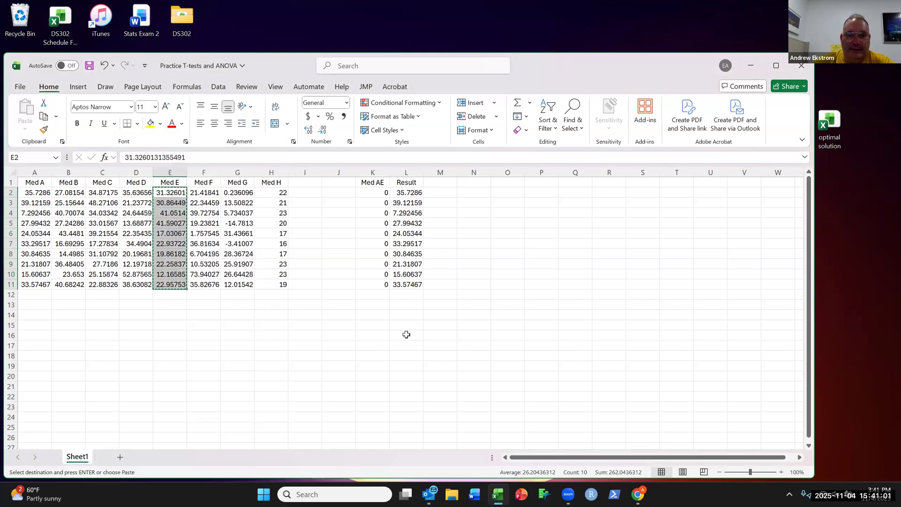
left_click(406, 293)
right_click(406, 293)
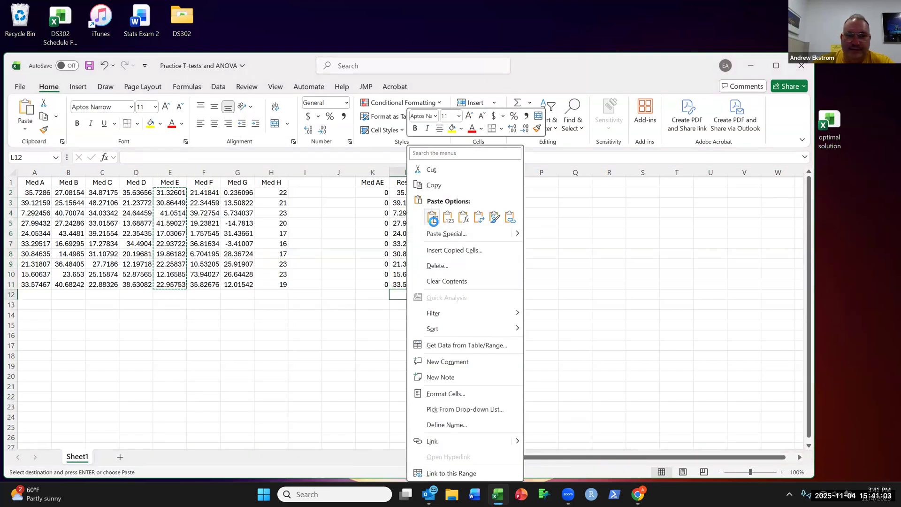
left_click(429, 216)
Step: Enter the group code 1 in Med AE for rows 12 through 21
left_click(377, 294)
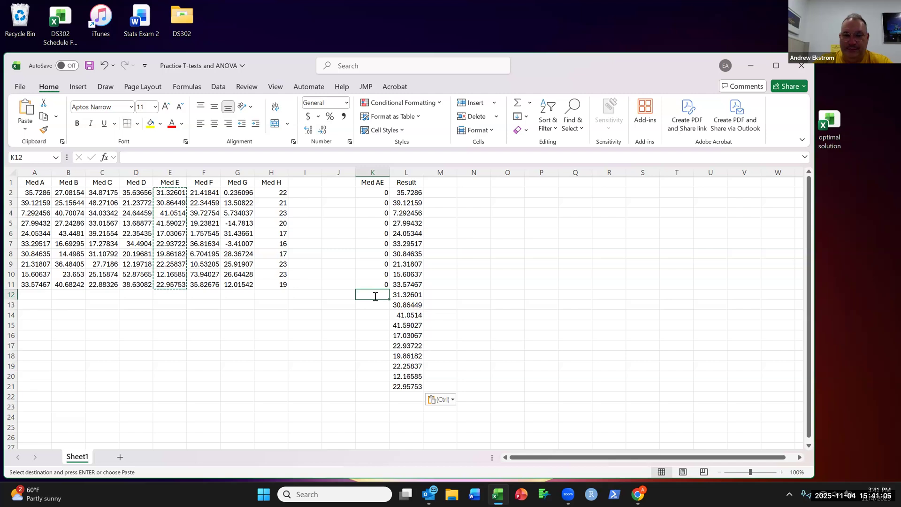
type("1")
key("Return")
type("1 1 1 1 1 1 1 1 1")
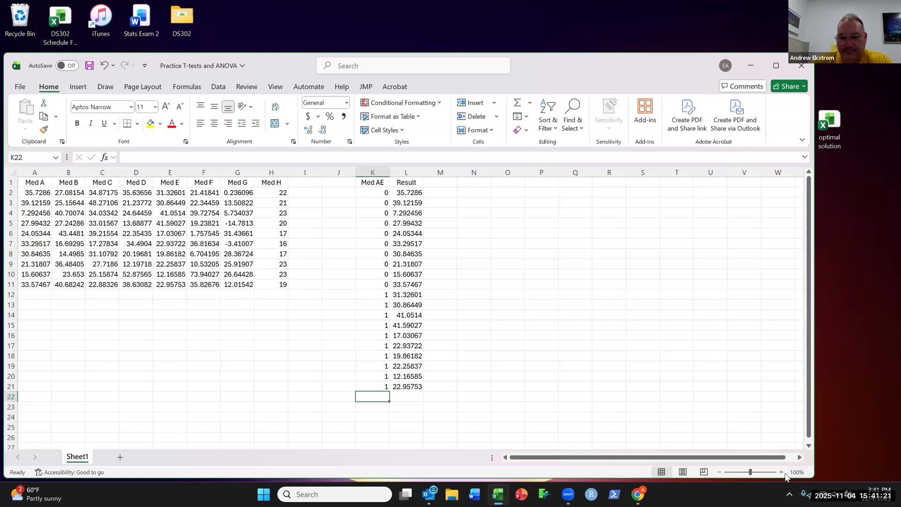
Step: Close the workbook, saving the changes to Practice T-tests and ANOVA on the Desktop
scroll(654, 406, "up", 4, "ctrl")
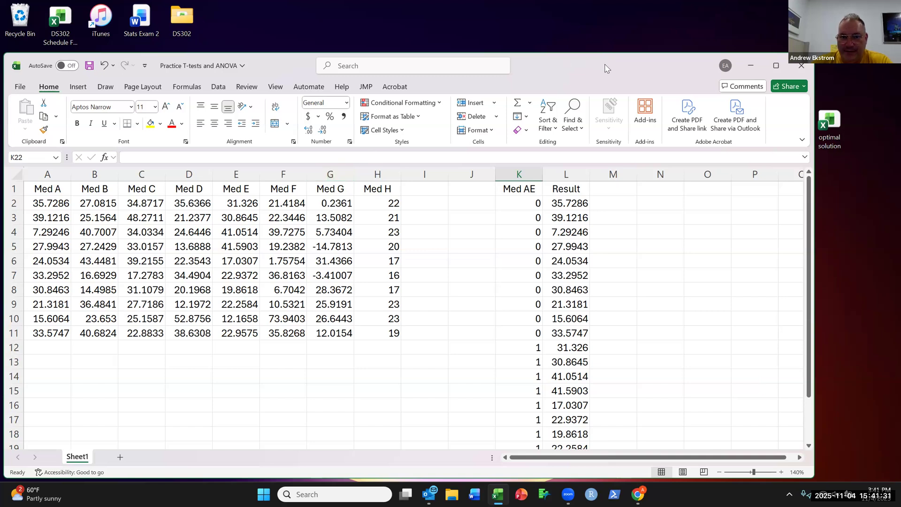
left_click_drag(604, 68, 524, 79)
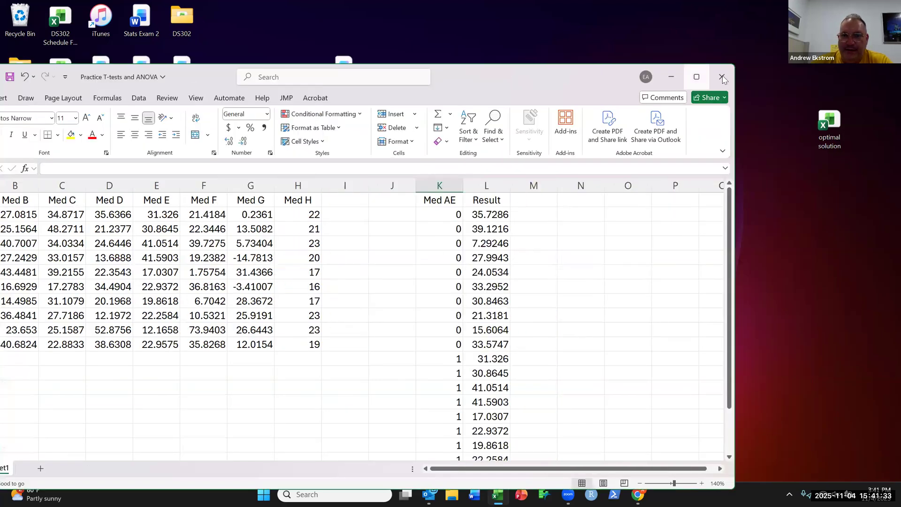
left_click(722, 77)
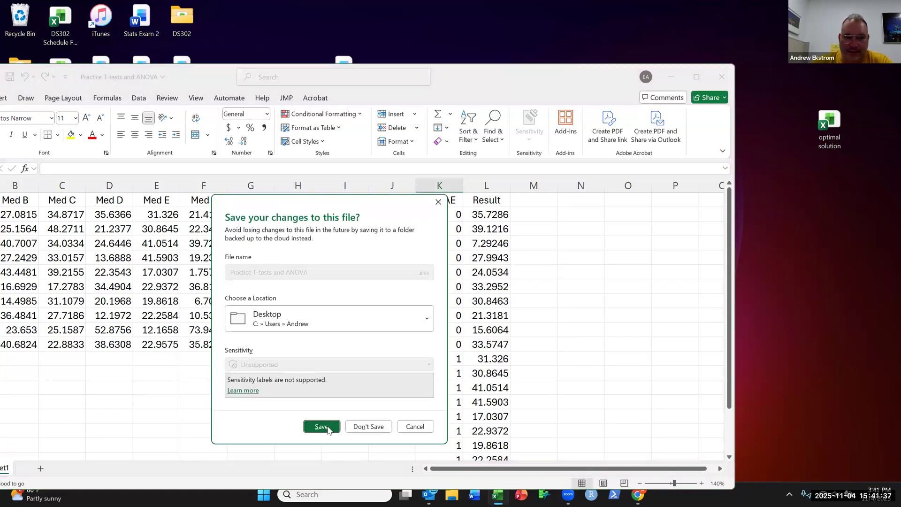
left_click(322, 427)
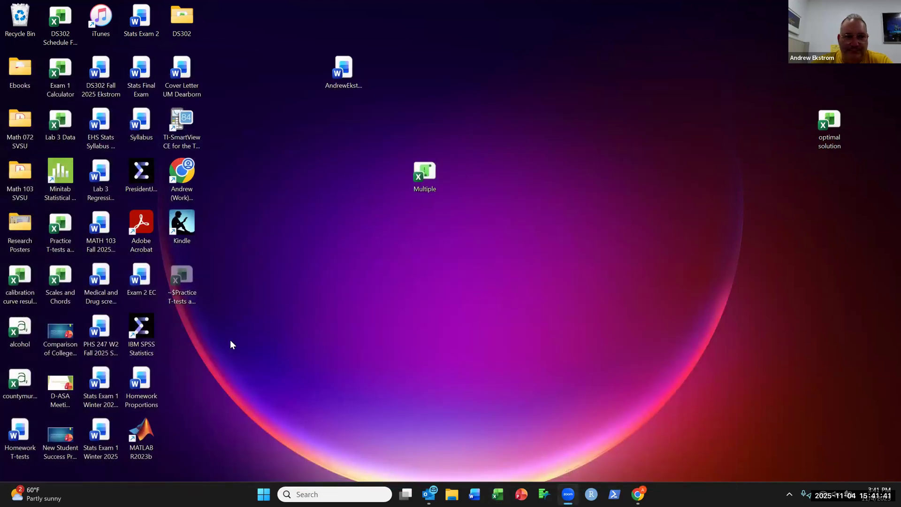
Step: Launch IBM SPSS Statistics, start a new dataset, and decline sharing usage data
double_click(141, 327)
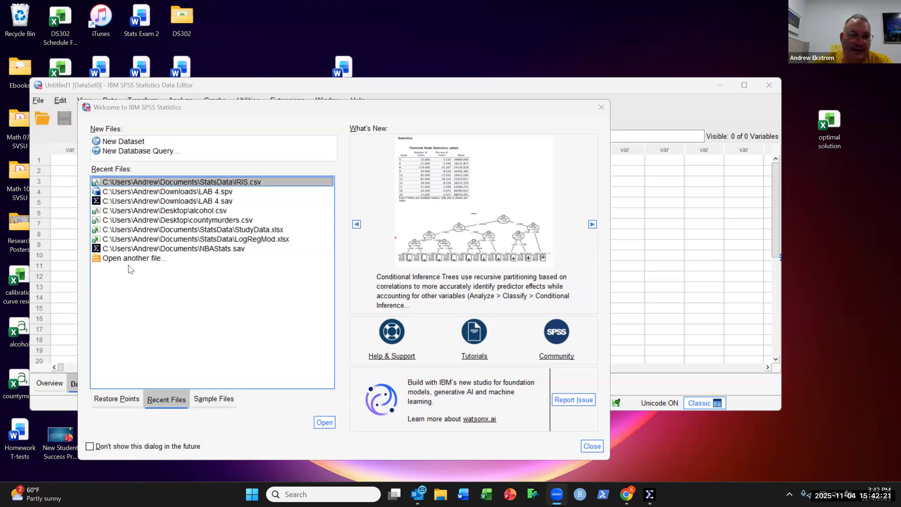
left_click(143, 144)
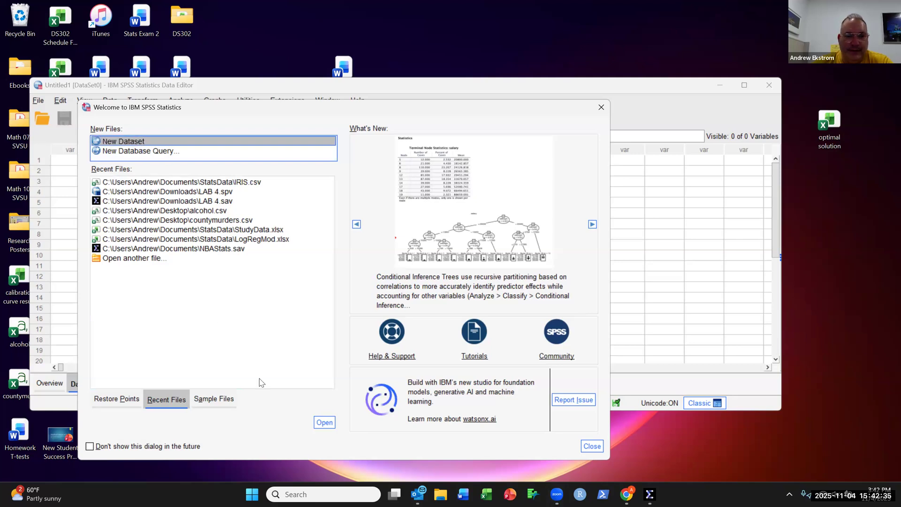
double_click(235, 142)
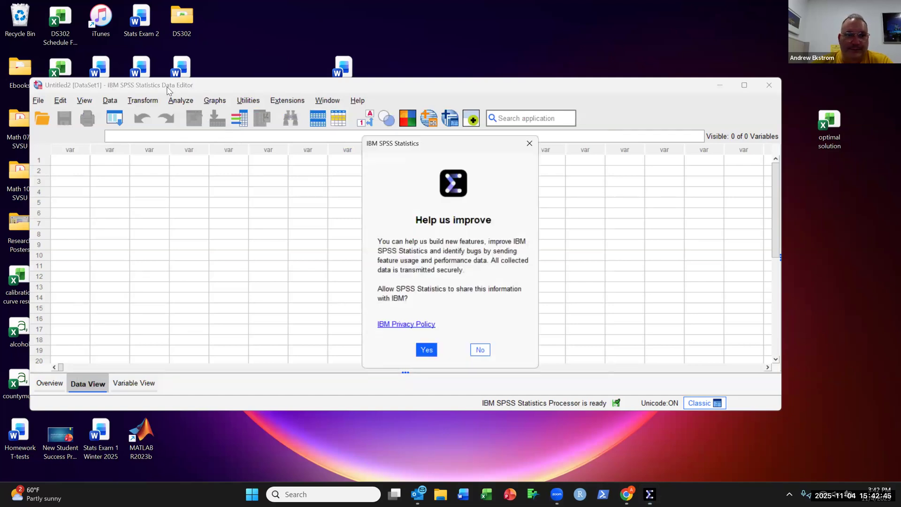
left_click(481, 351)
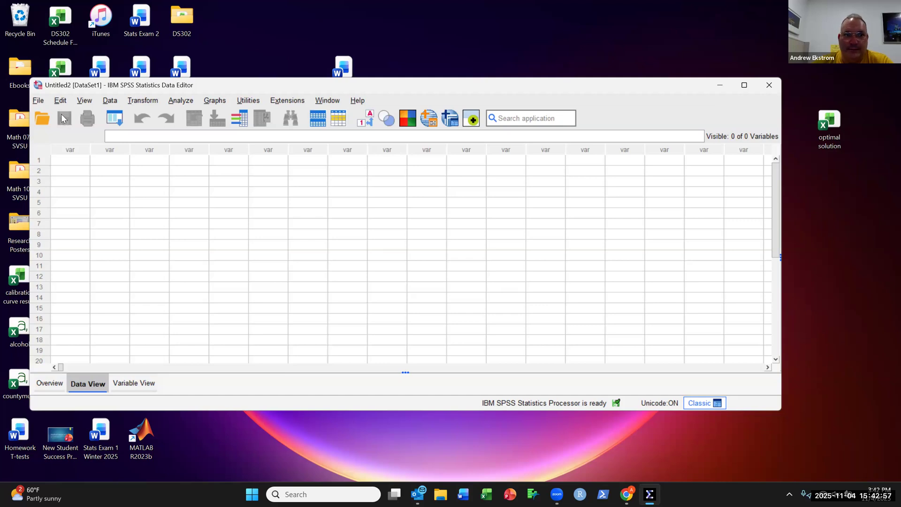
Step: Import the Excel file Practice T-tests and ANOVA.xlsx from the Desktop, reading variable names from the first row
left_click(40, 101)
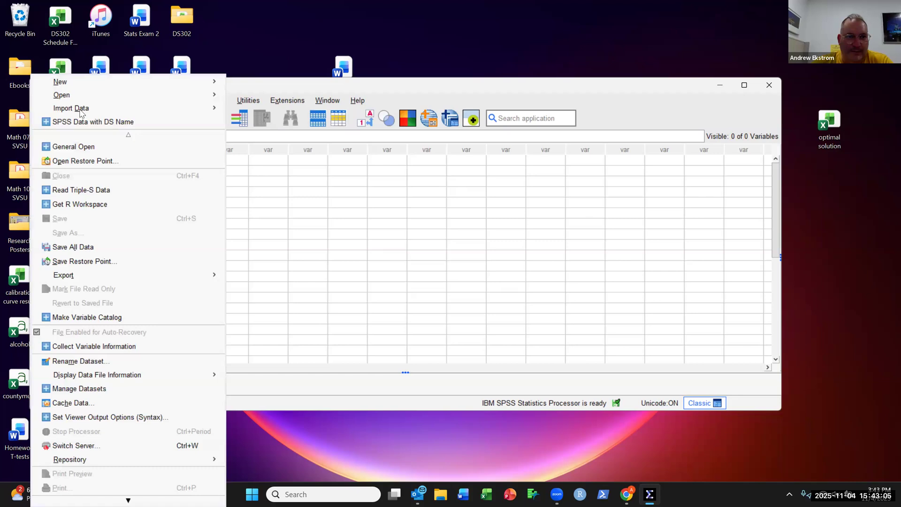
mouse_move(82, 113)
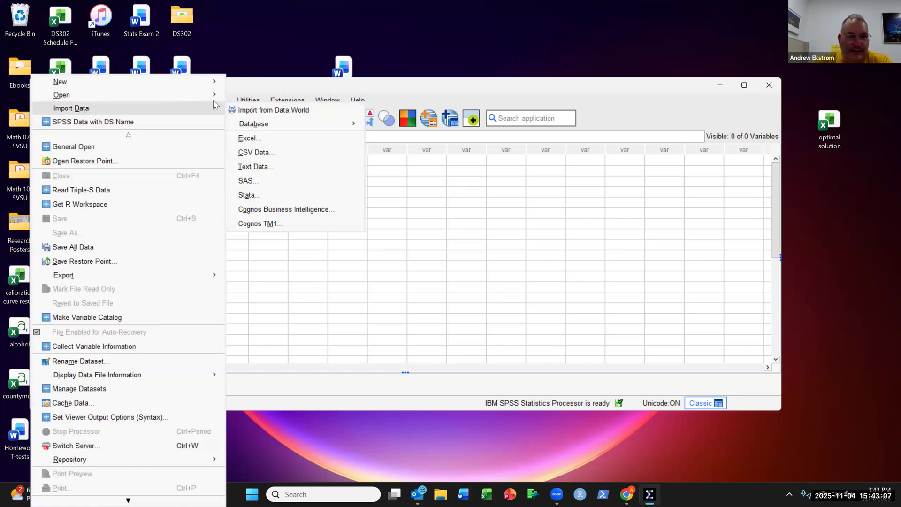
left_click(276, 139)
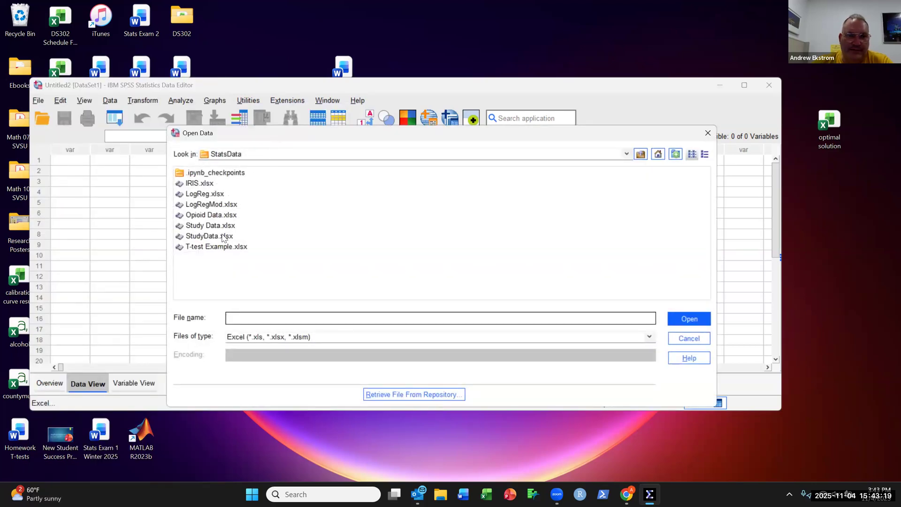
left_click(626, 154)
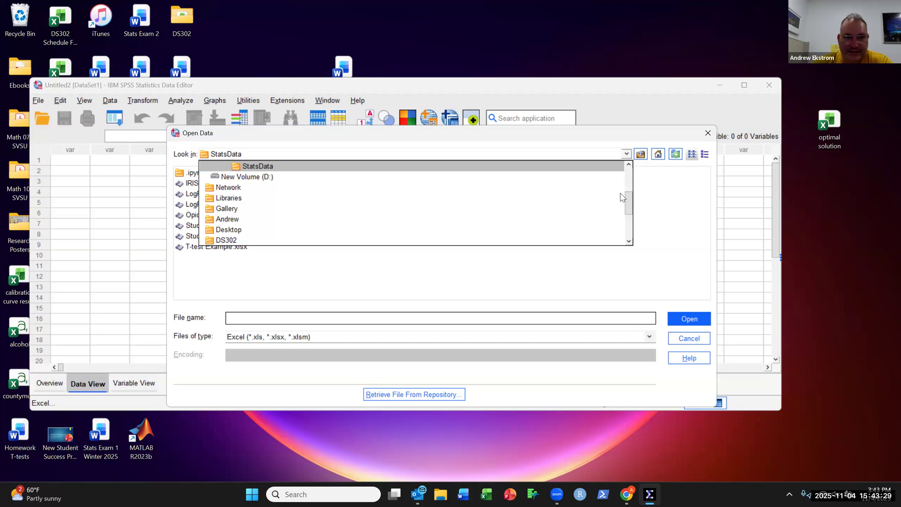
left_click_drag(629, 210, 632, 180)
scroll(439, 169, "up", 1)
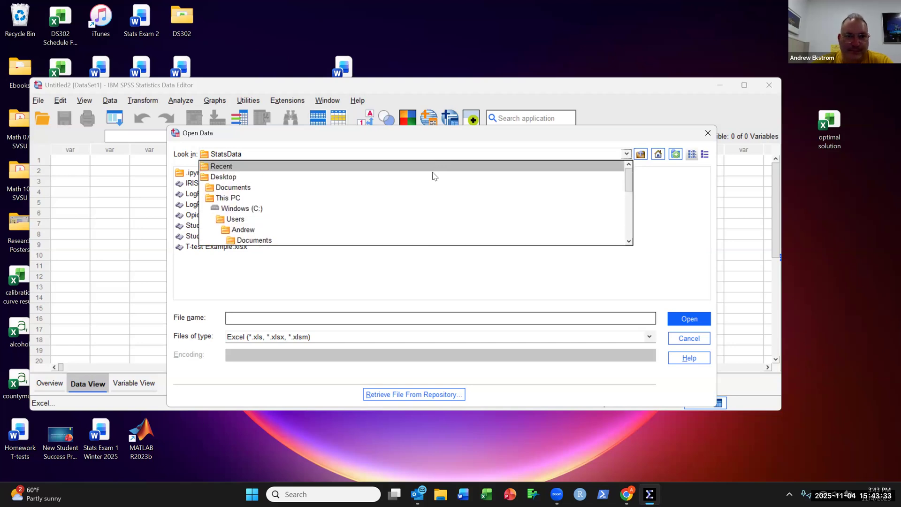
left_click(430, 174)
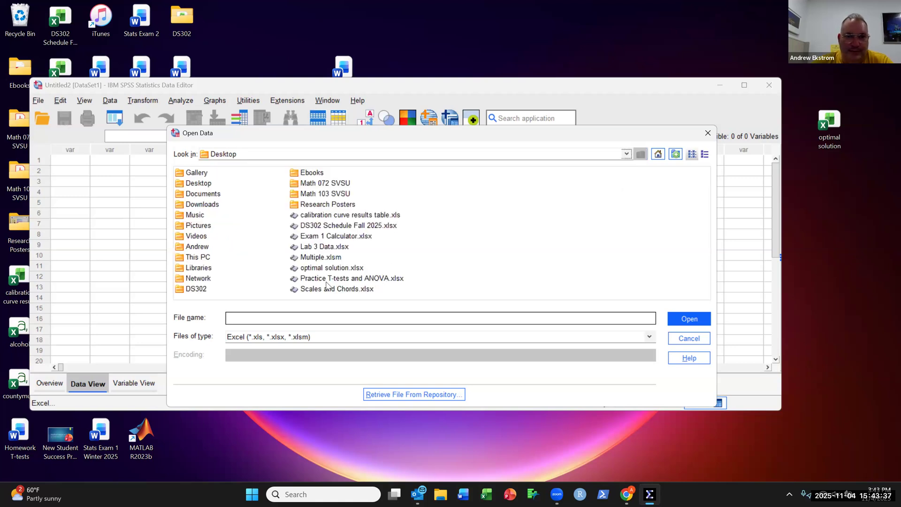
left_click(366, 279)
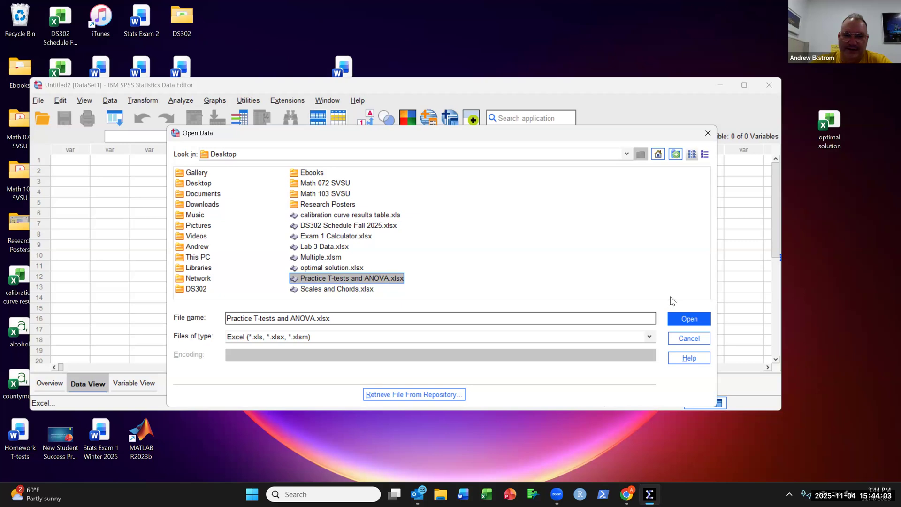
left_click(704, 322)
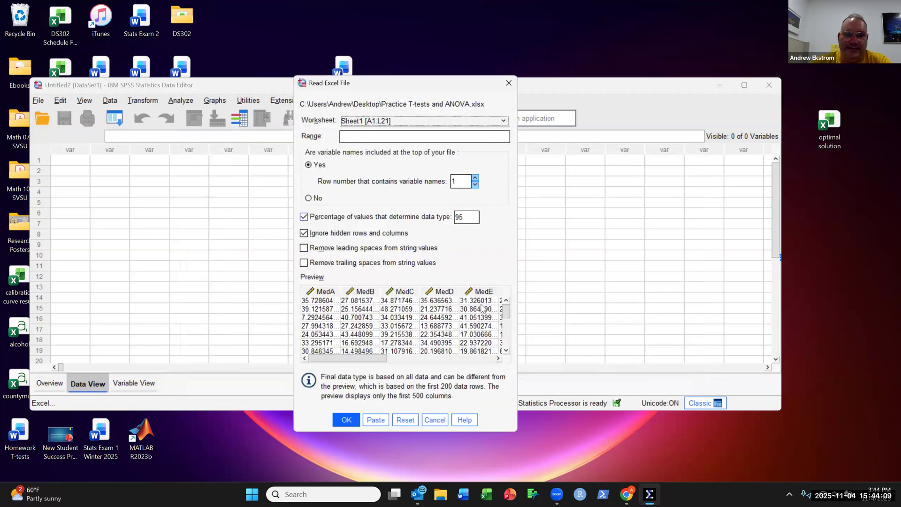
left_click_drag(378, 361, 494, 378)
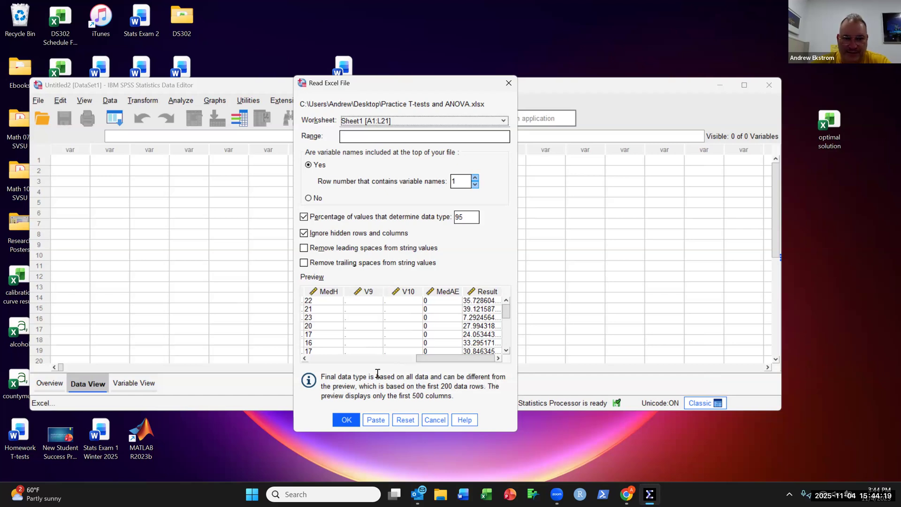
left_click(346, 420)
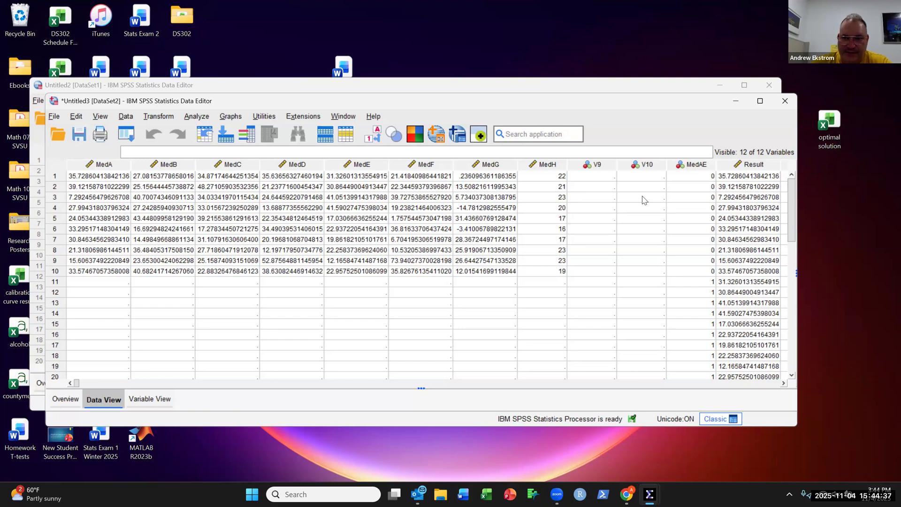
Step: Open the Independent-Samples T Test and set Result as the test variable
left_click(697, 165)
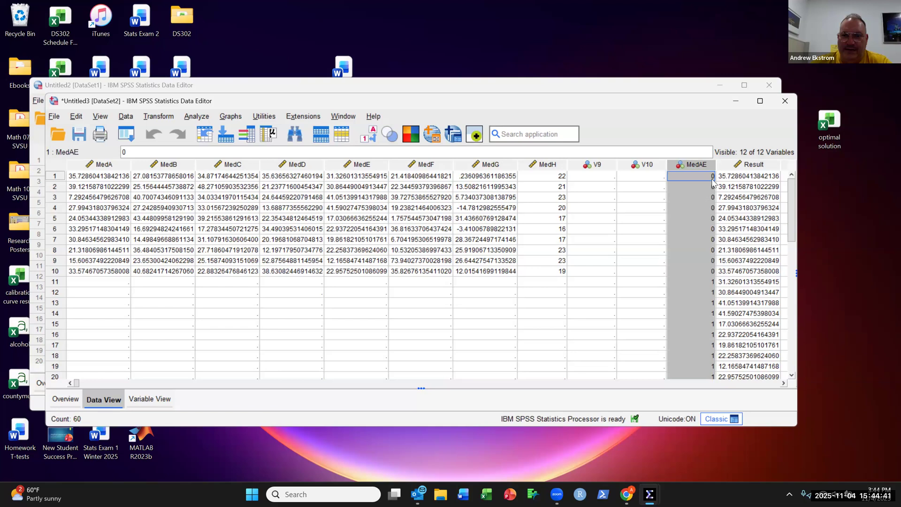
left_click(746, 165)
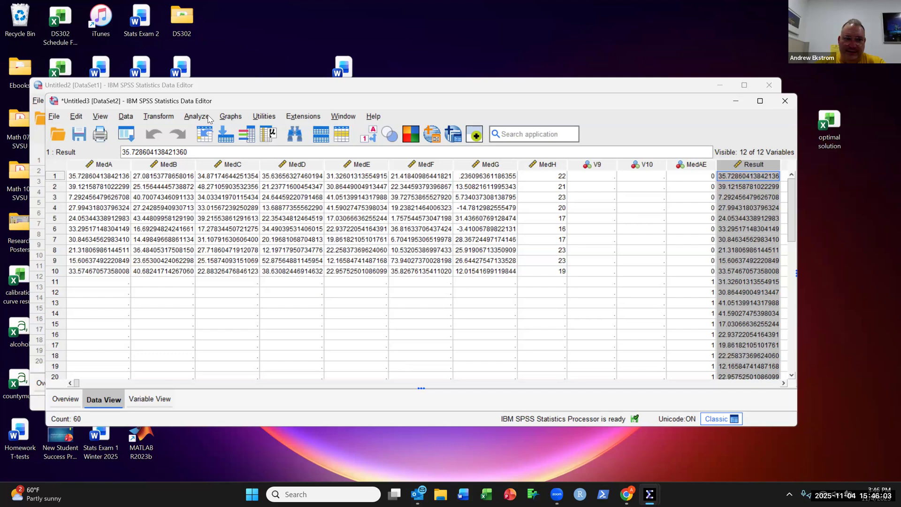
left_click(205, 121)
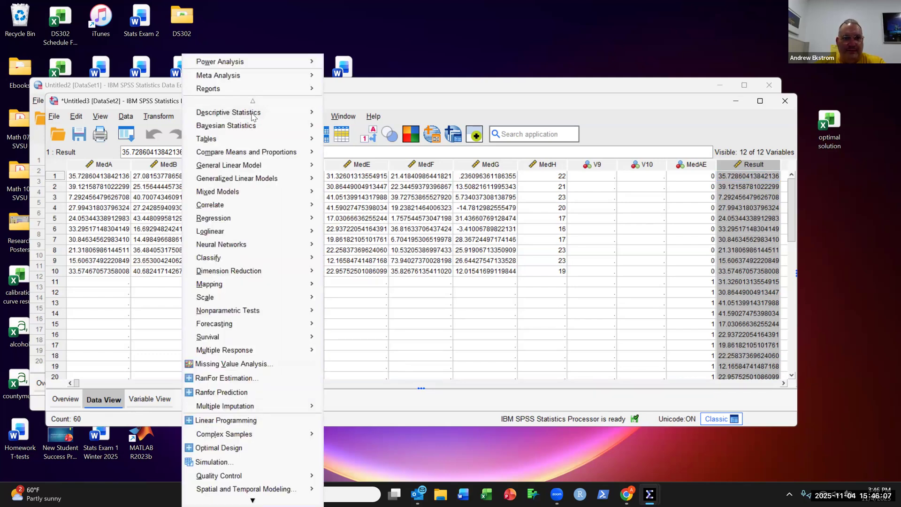
mouse_move(260, 157)
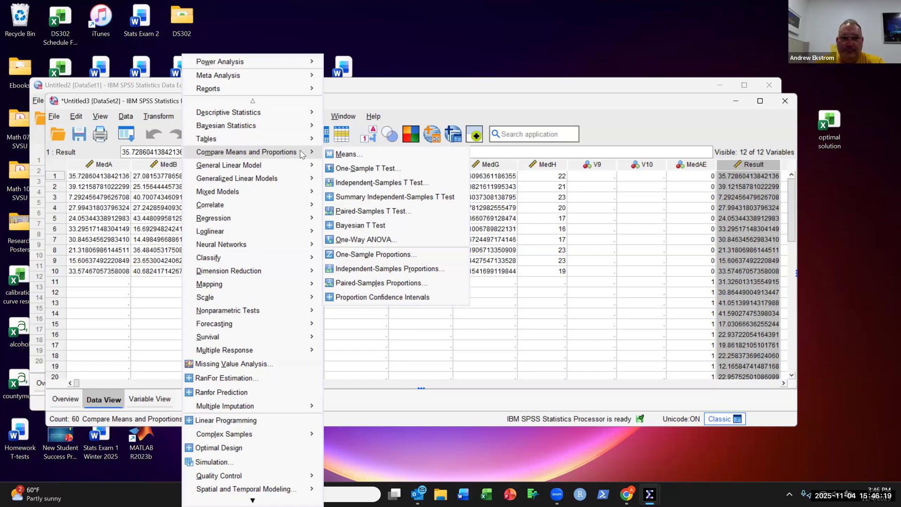
left_click(447, 187)
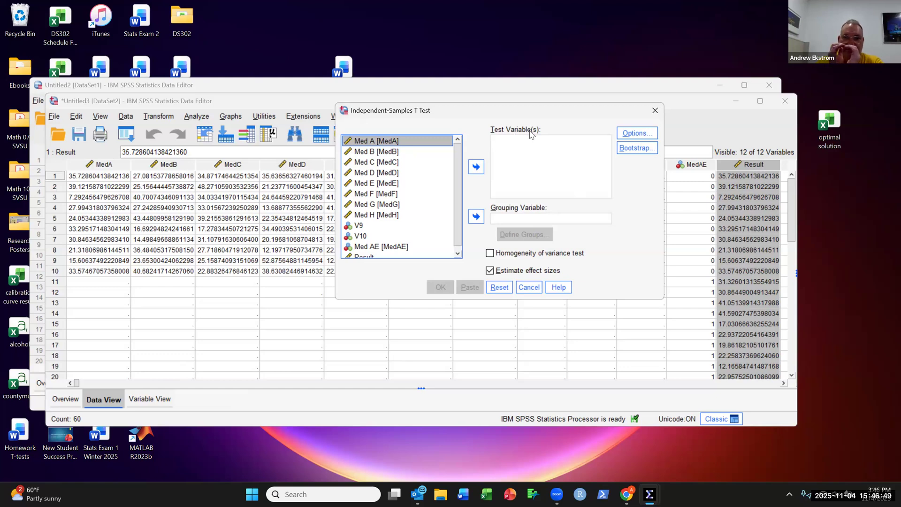
left_click(371, 256)
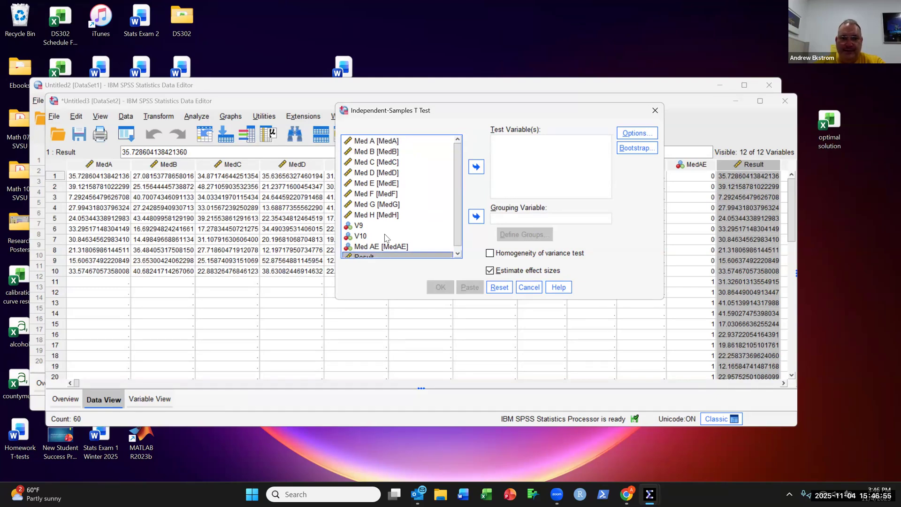
left_click(380, 254)
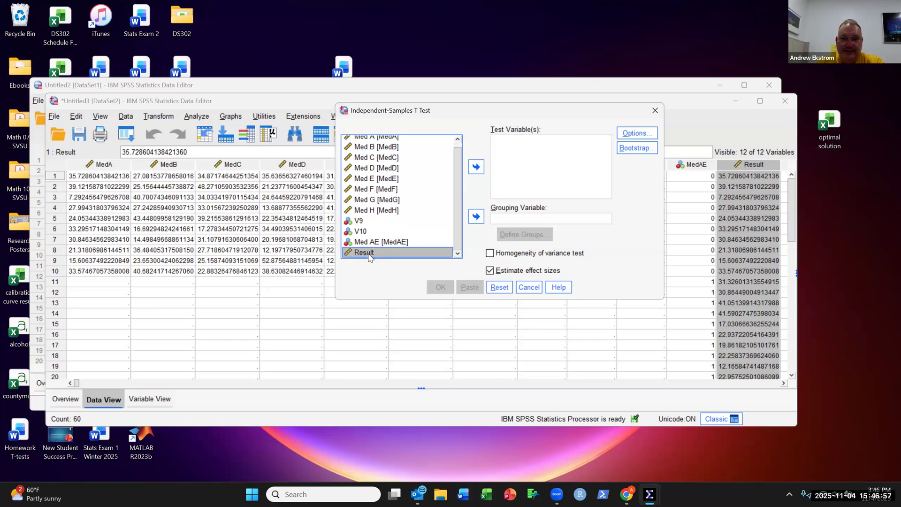
left_click(476, 167)
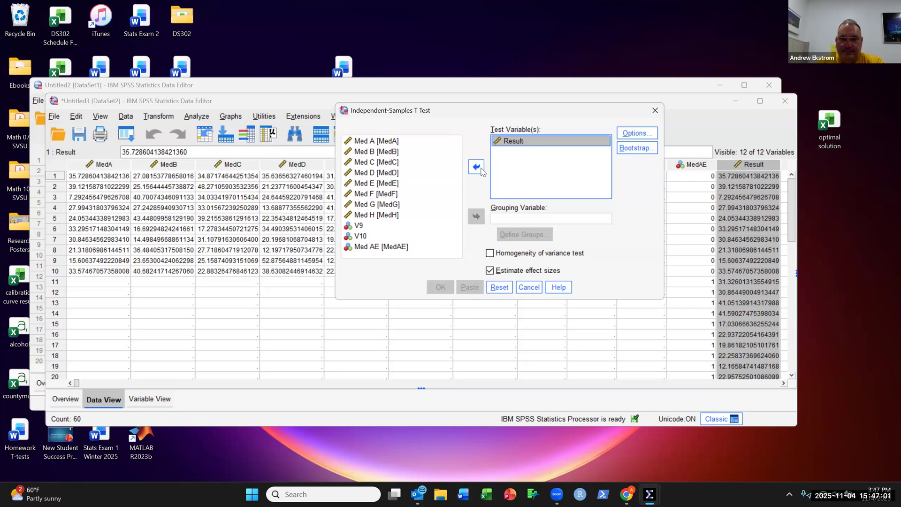
Step: Set Med AE as the grouping variable and define the groups as 0 and 1
left_click(505, 220)
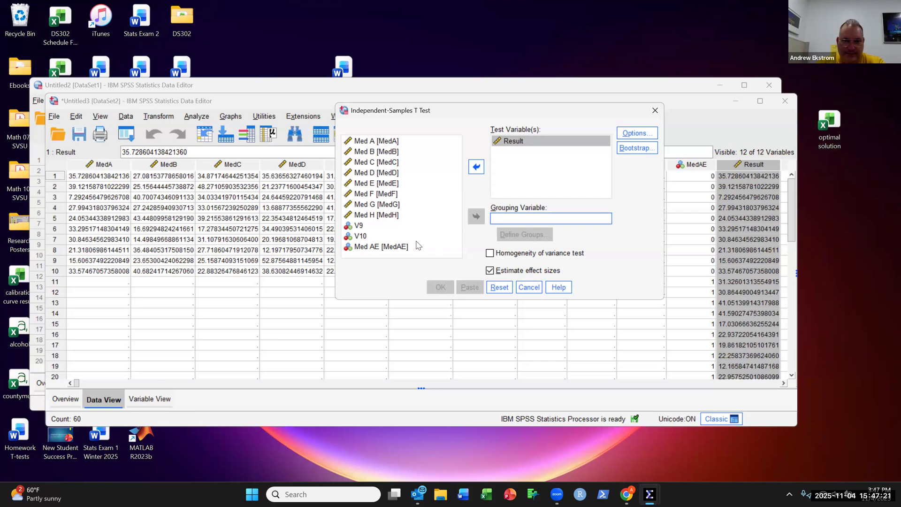
left_click(373, 247)
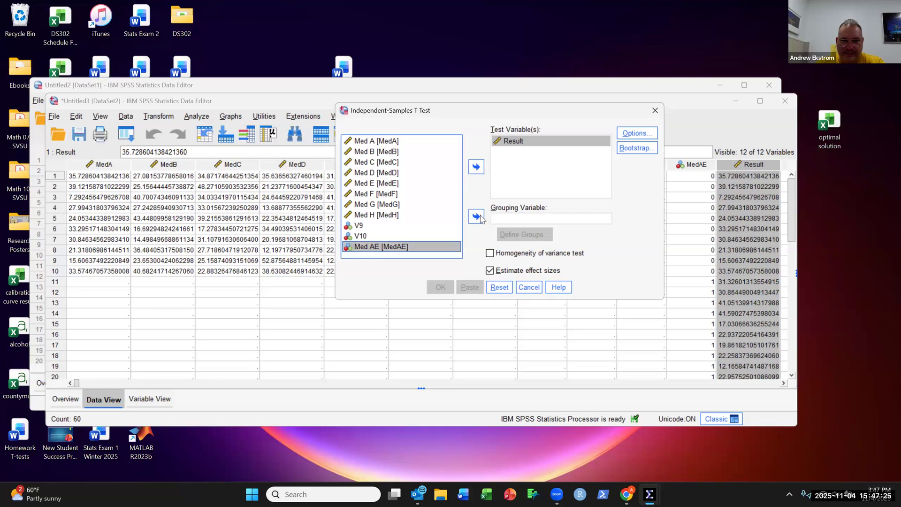
left_click(478, 217)
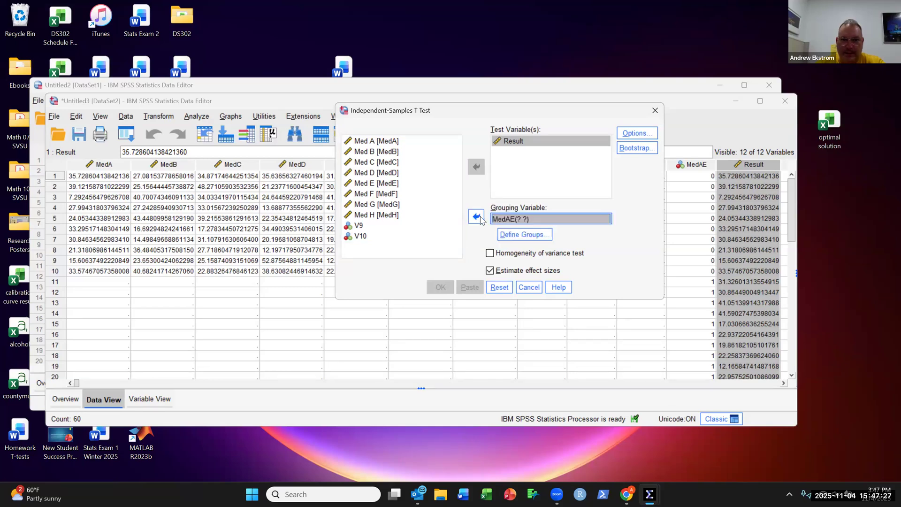
left_click(526, 238)
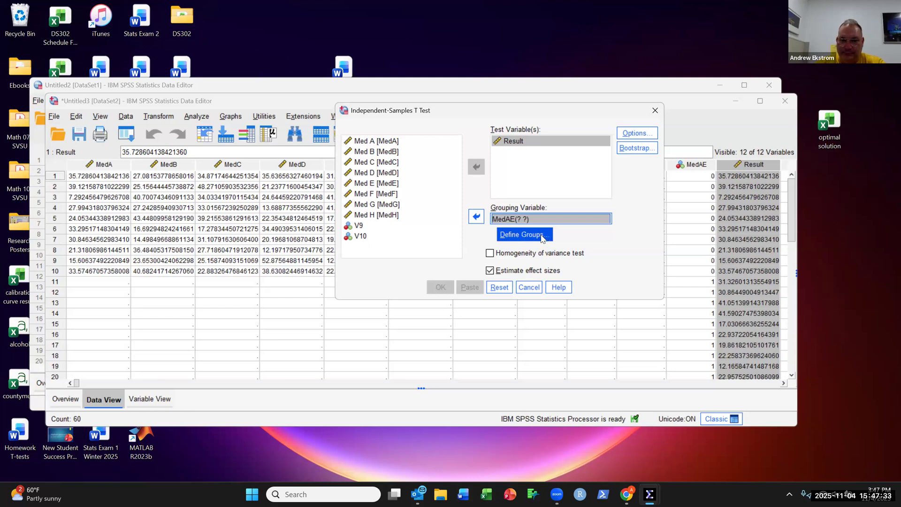
left_click(541, 237)
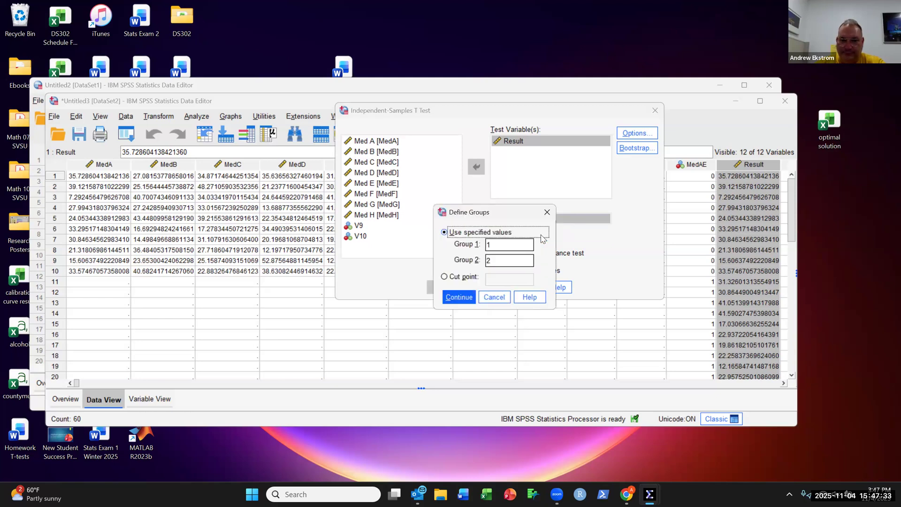
double_click(515, 246)
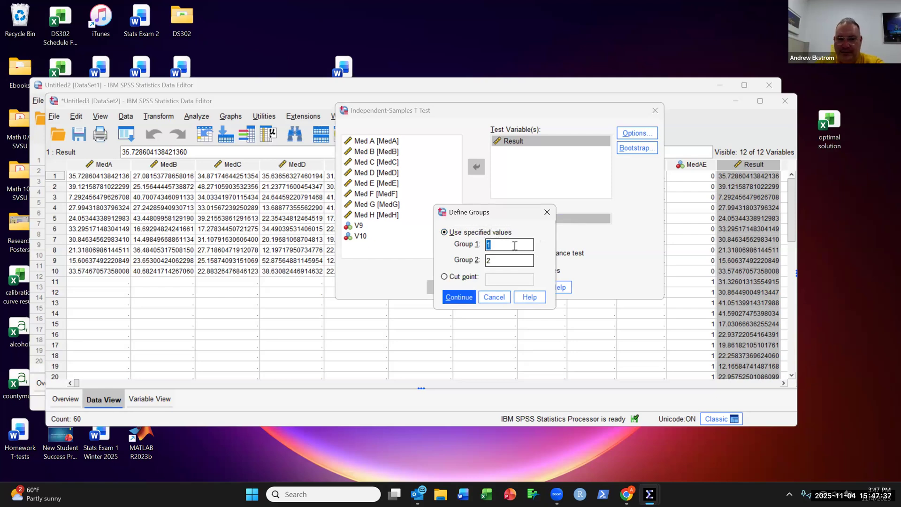
type("0")
double_click(513, 260)
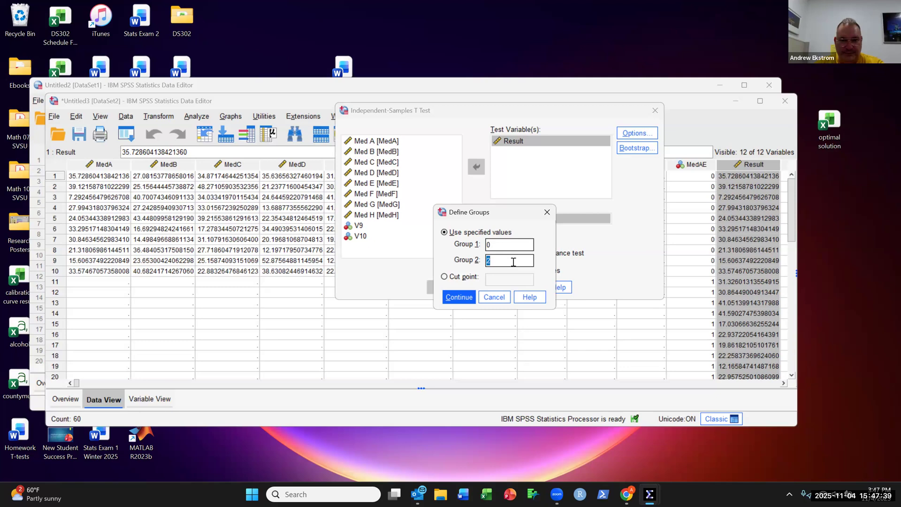
type("1")
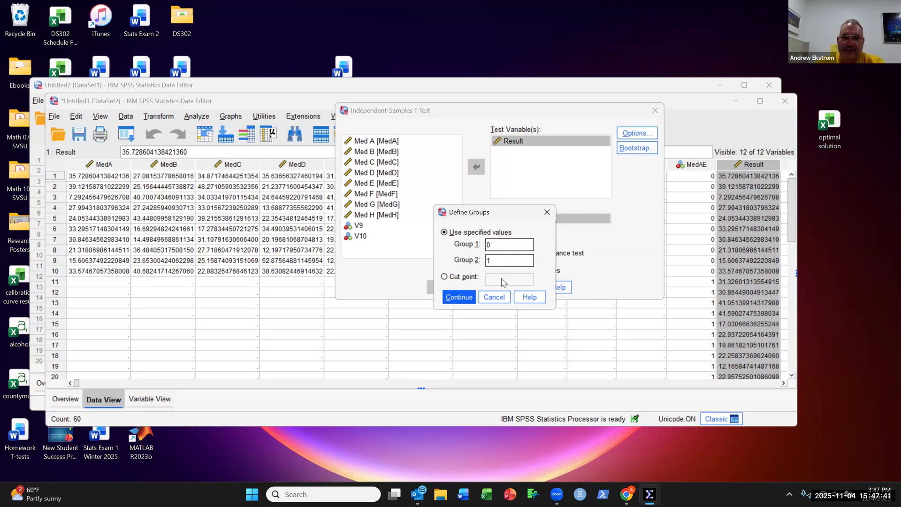
left_click(459, 301)
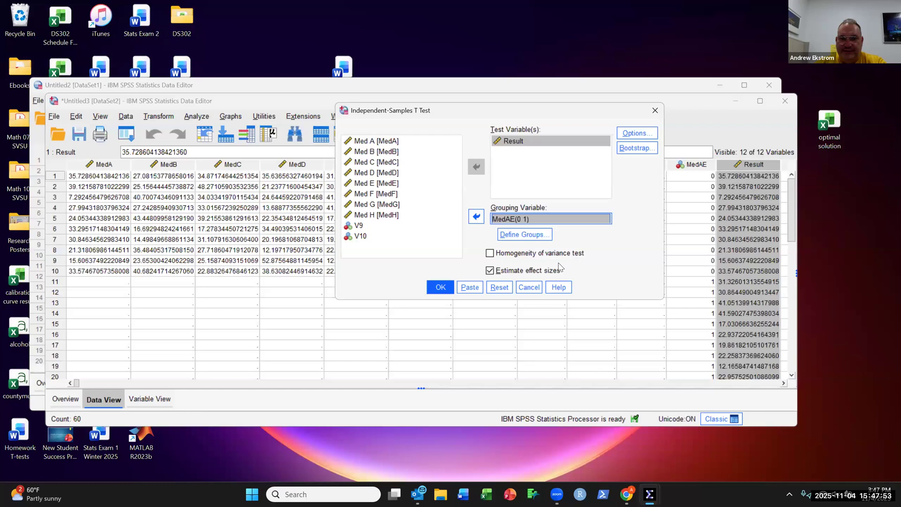
Step: Enable the homogeneity of variance test, keep the default options, and run the t-test
left_click(490, 255)
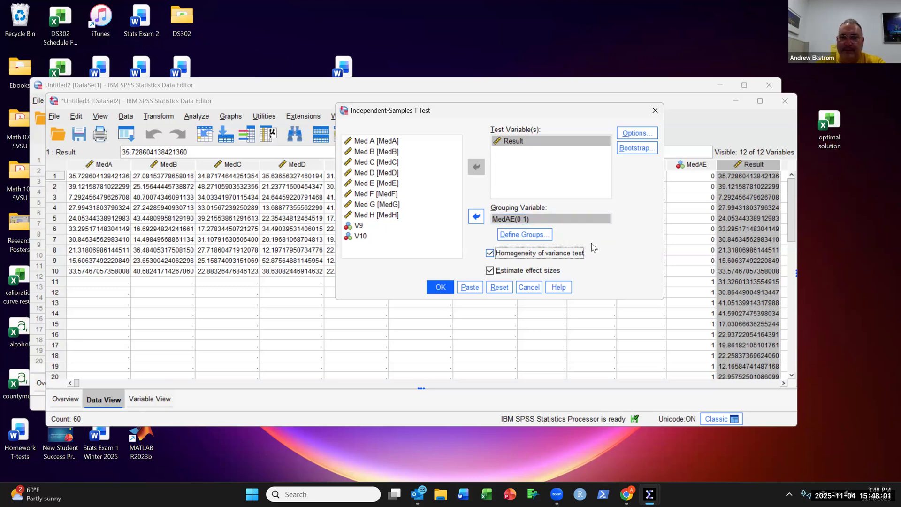
left_click(652, 136)
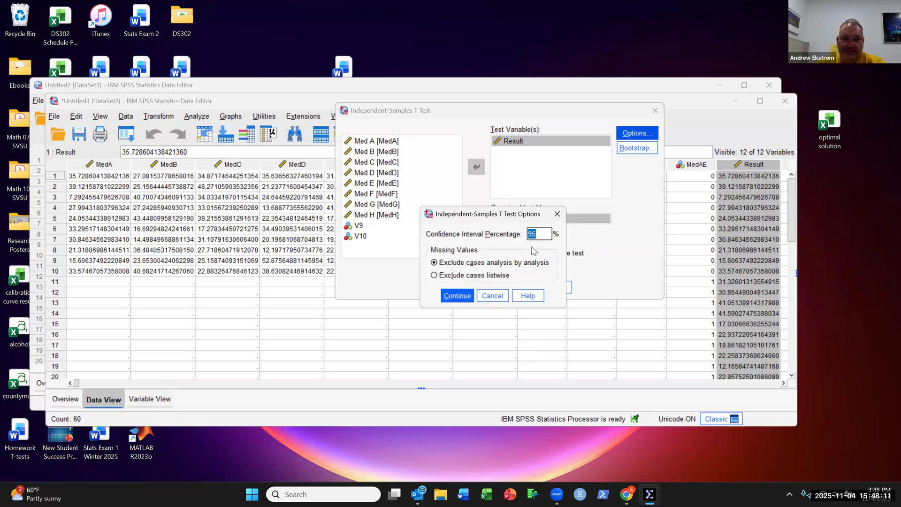
left_click(463, 295)
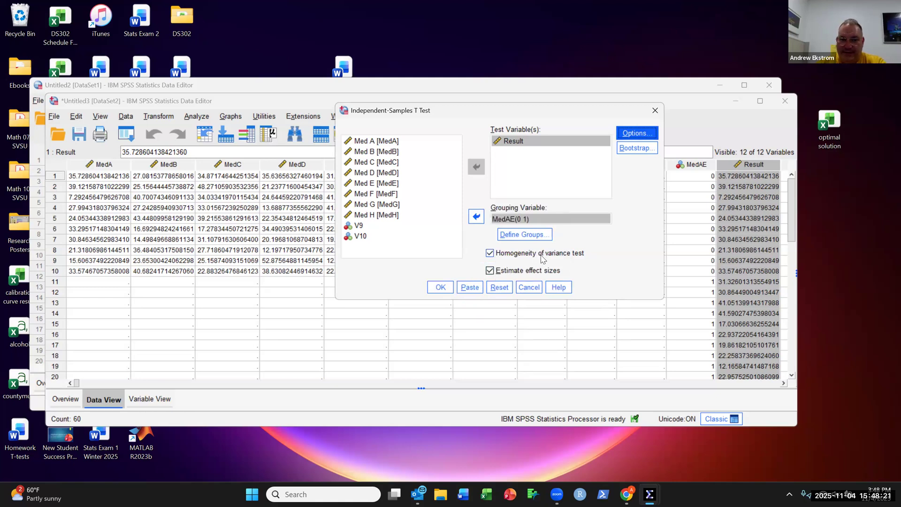
left_click(440, 287)
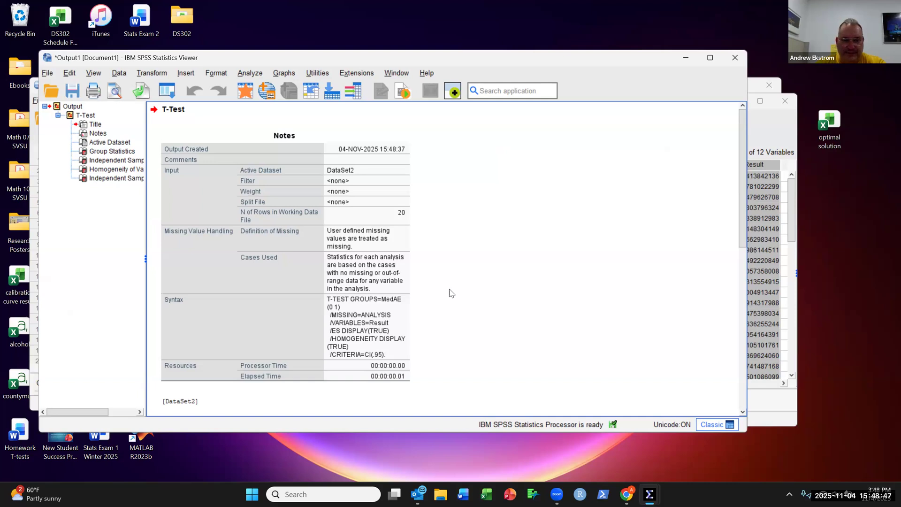
Step: Examine the group statistics, independent samples test, homogeneity and effect size tables in the output
scroll(449, 290, "down", 5)
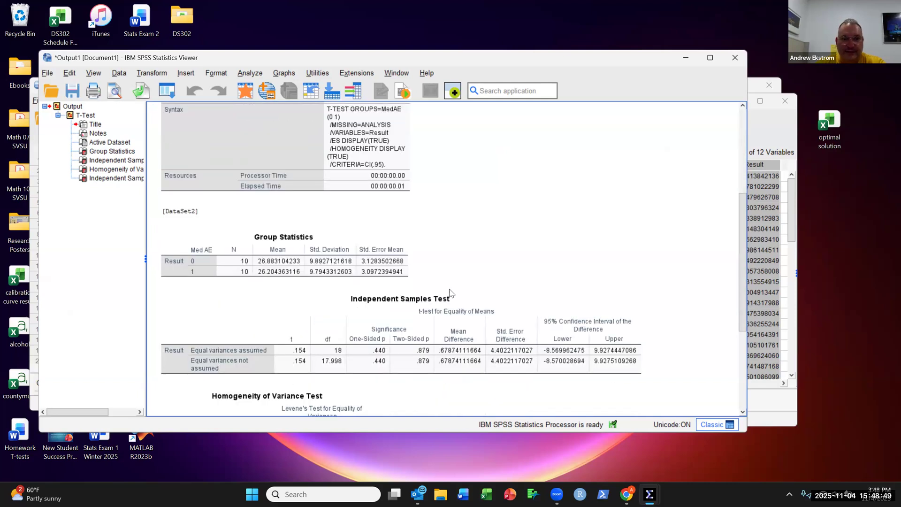
scroll(446, 288, "up", 3)
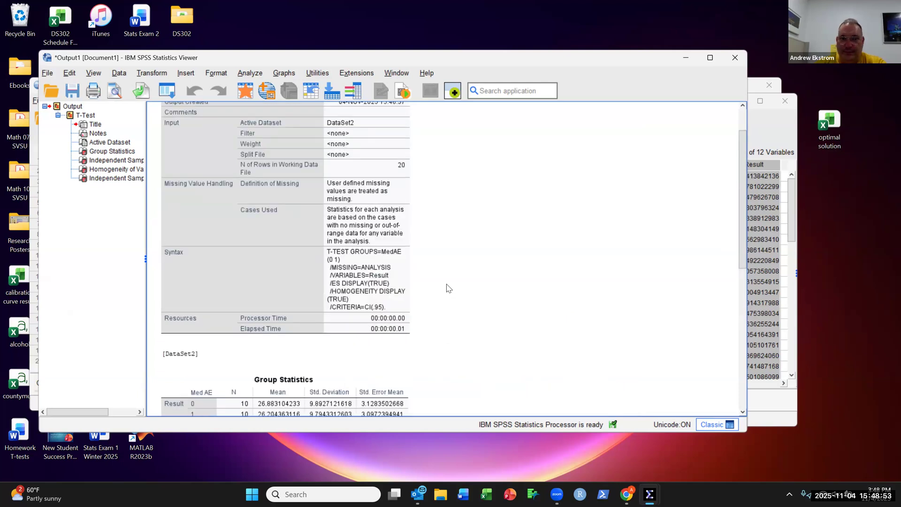
scroll(446, 288, "down", 3)
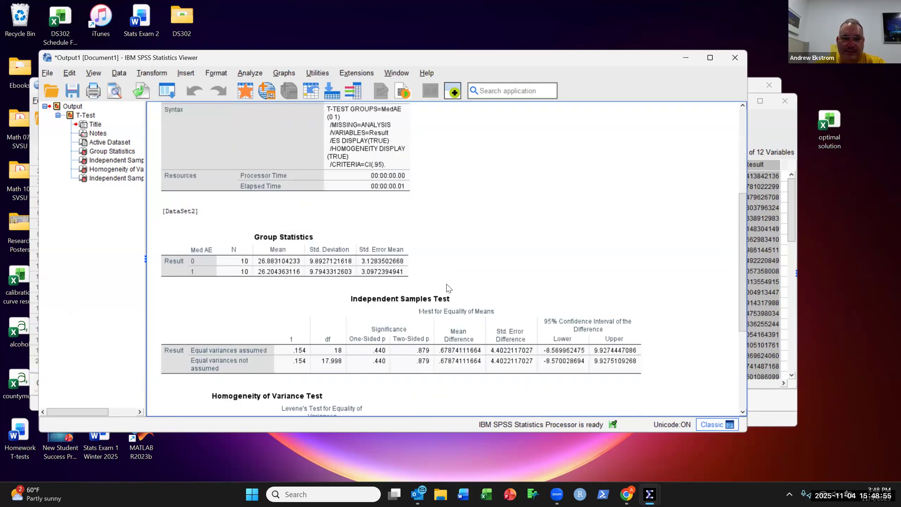
scroll(446, 287, "down", 1)
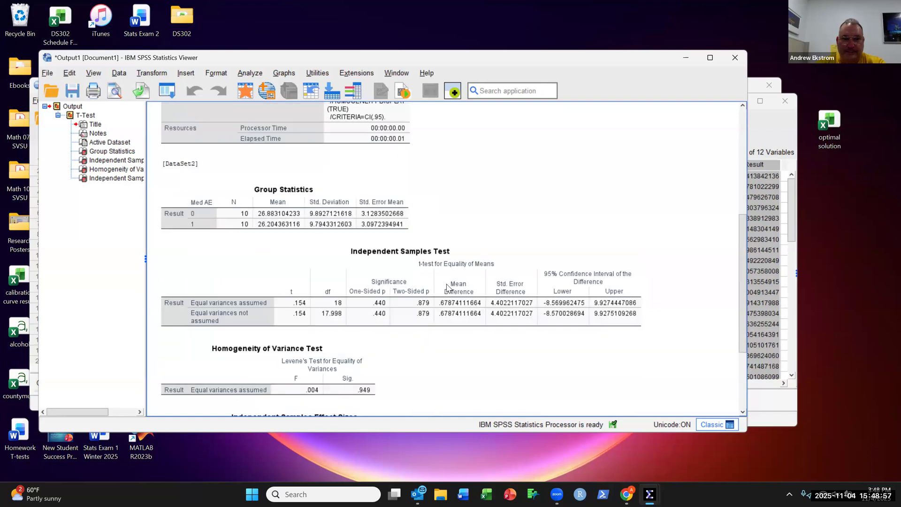
left_click(414, 291)
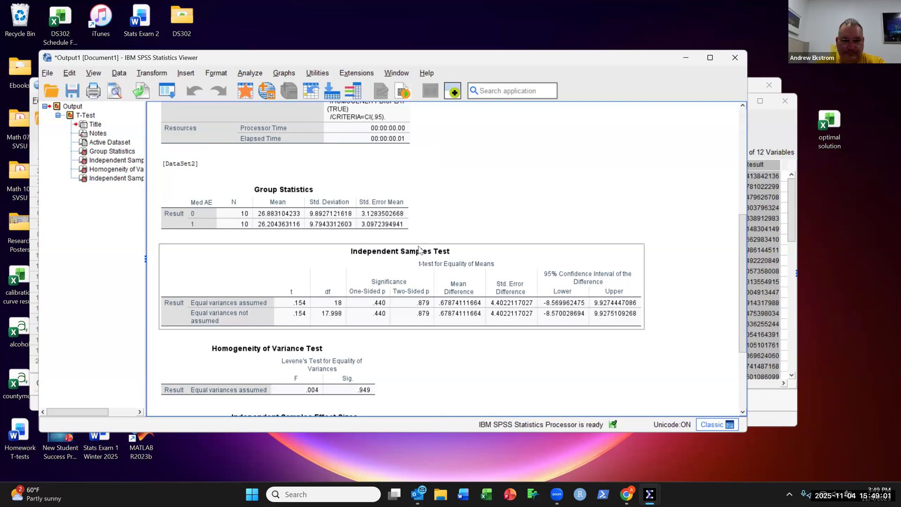
left_click(357, 348)
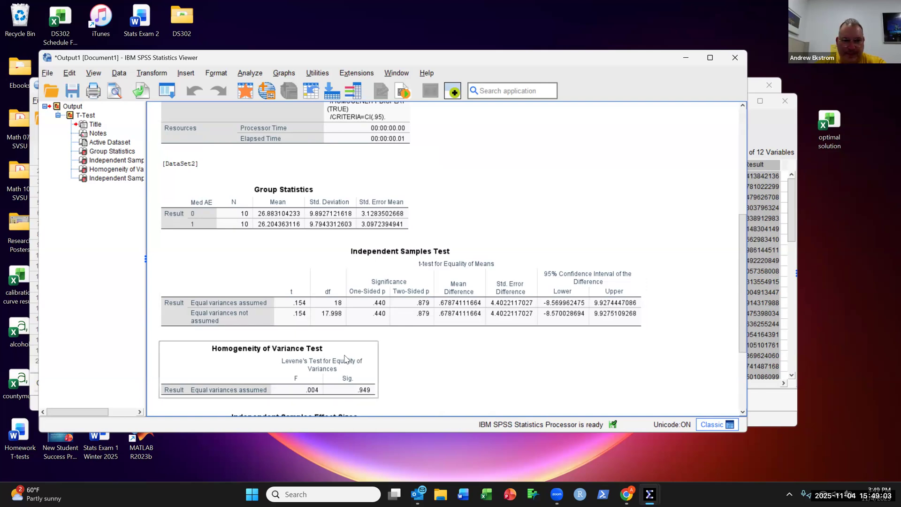
scroll(347, 356, "down", 1)
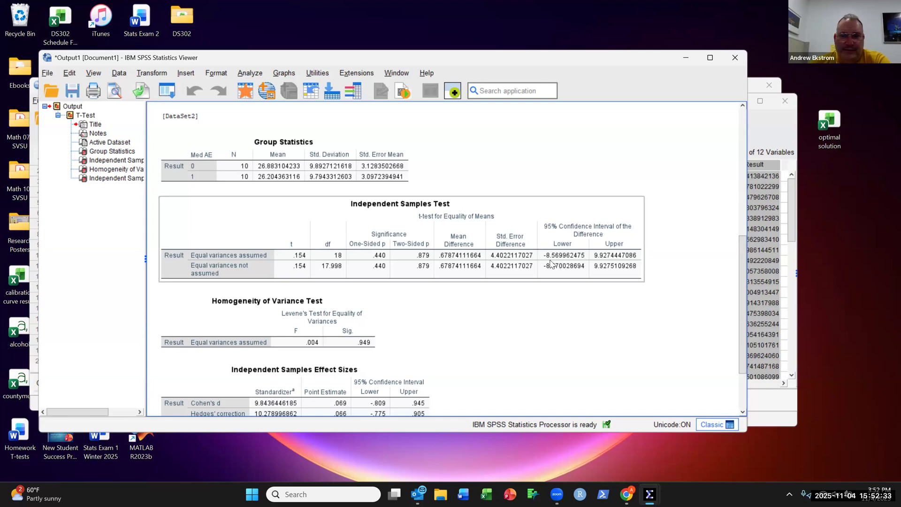
left_click(508, 302)
scroll(508, 302, "down", 3)
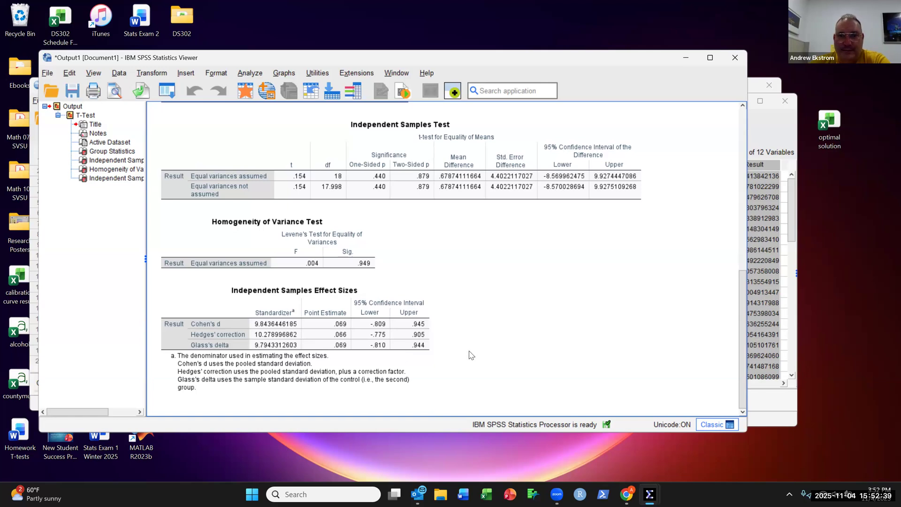
scroll(469, 347, "up", 3)
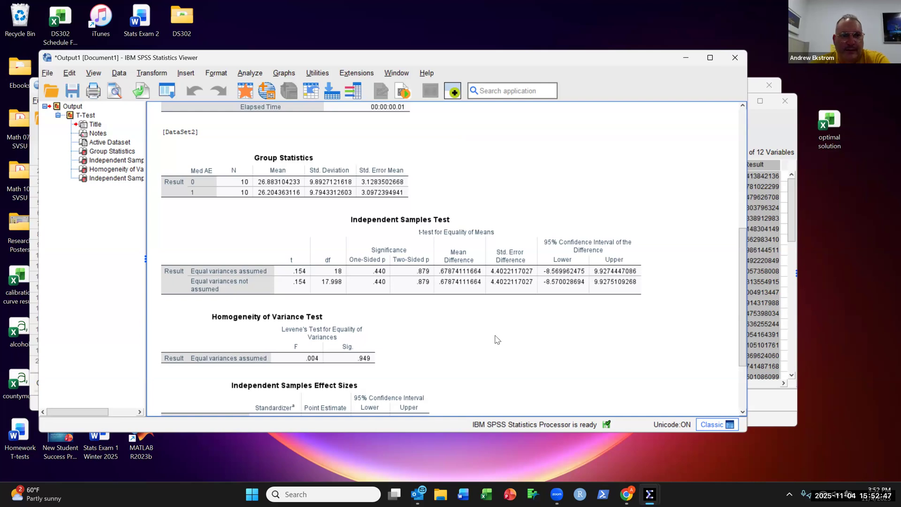
scroll(488, 341, "up", 2)
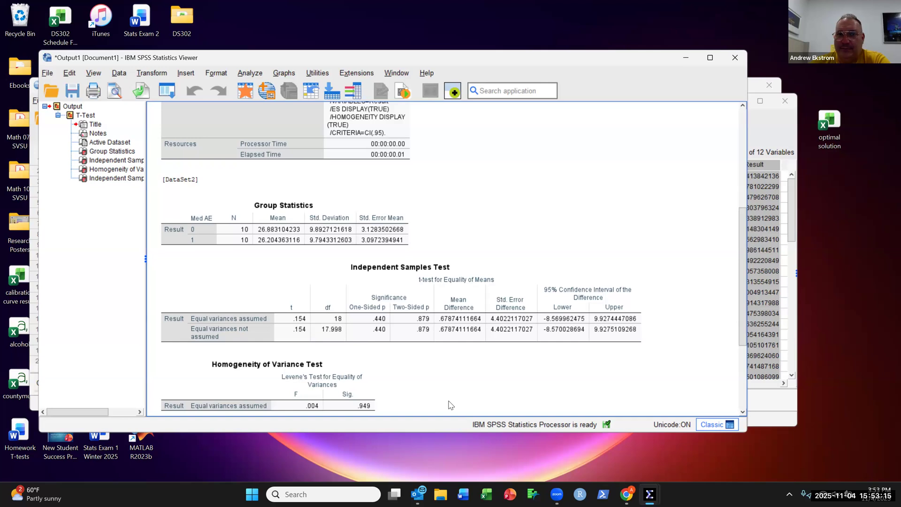
Step: Open the value labels for the Med AE variable and label code 0 as Med A
left_click(767, 400)
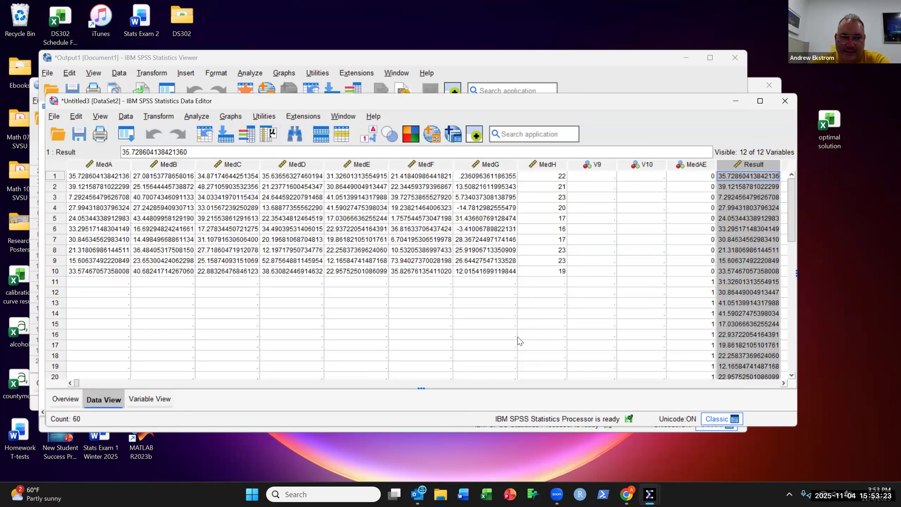
left_click(170, 406)
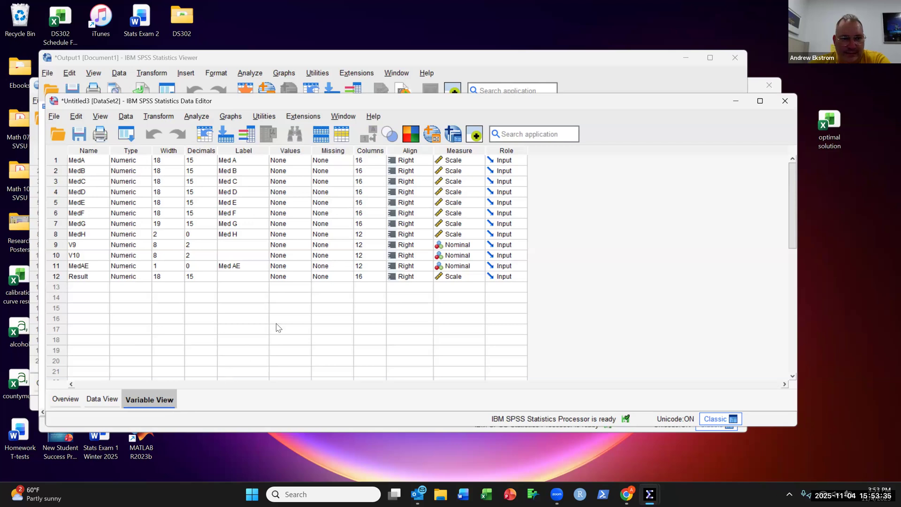
left_click(303, 266)
left_click(306, 266)
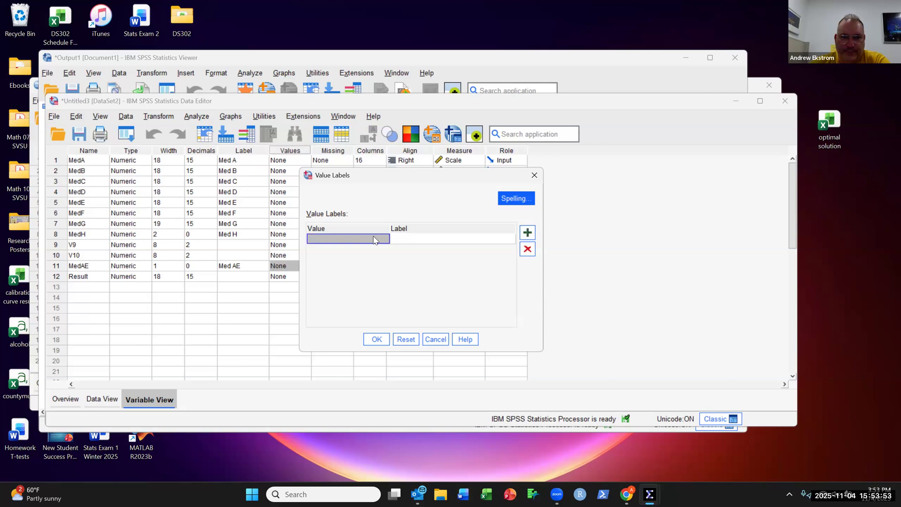
left_click(369, 238)
type("0")
left_click(414, 240)
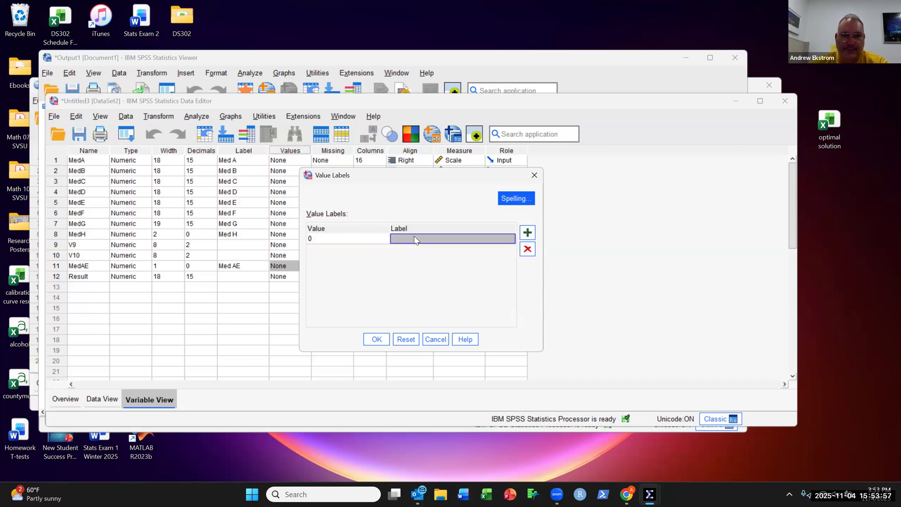
type("MEdu")
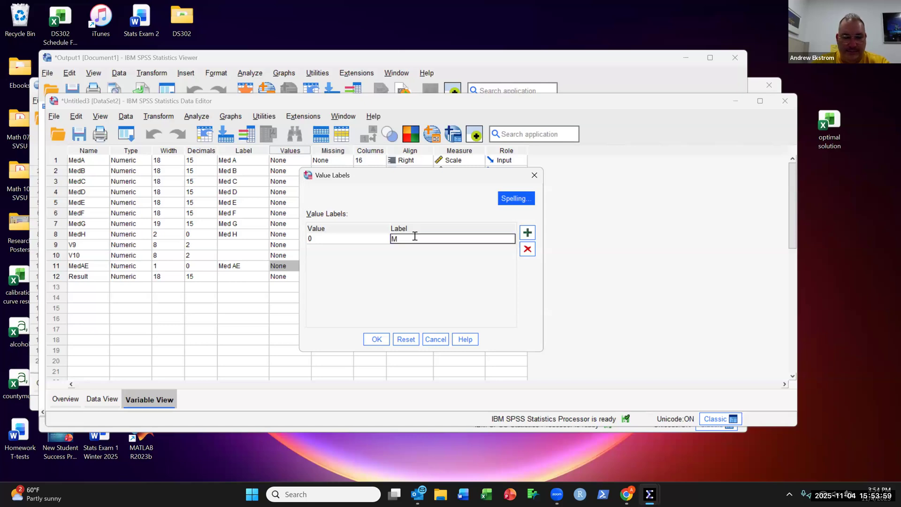
key("BackSpace")
key("BackSpace")
type("ed A")
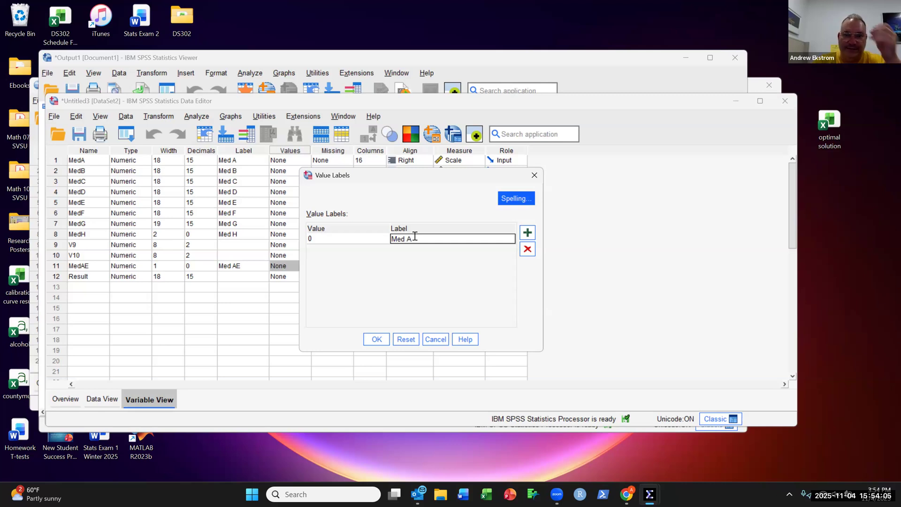
left_click(531, 237)
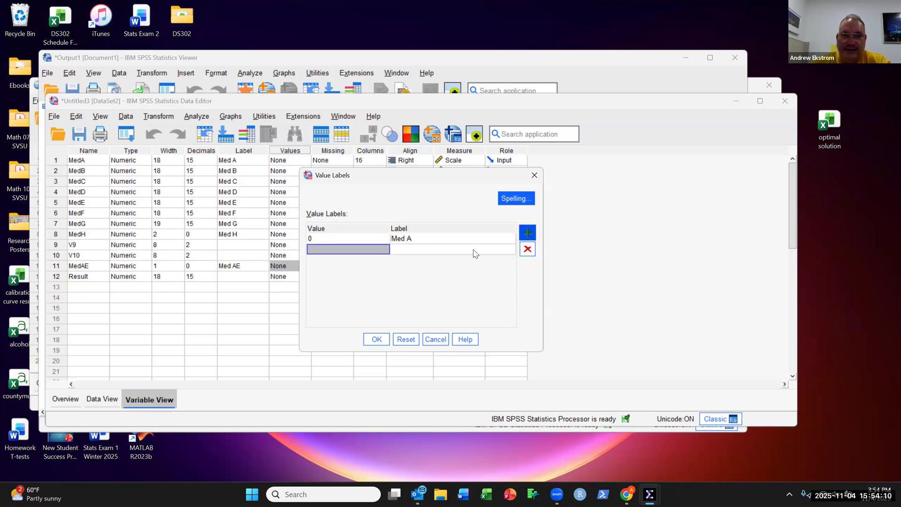
Step: Label code 1 as Med E and apply the Med AE value labels
type("1")
left_click(434, 252)
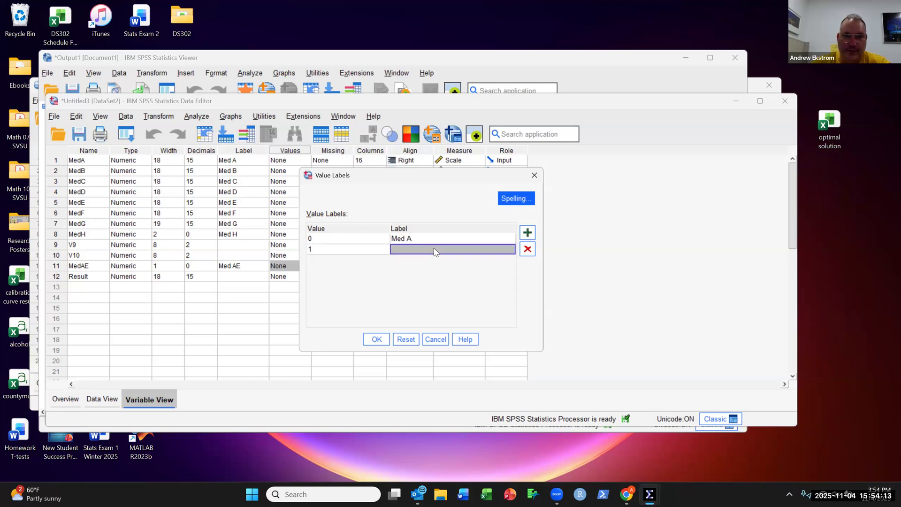
type("M")
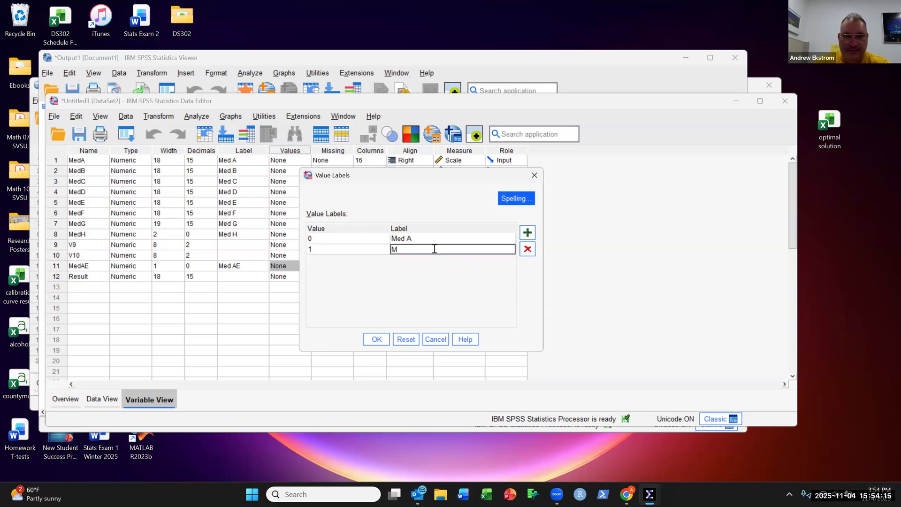
type("ed B")
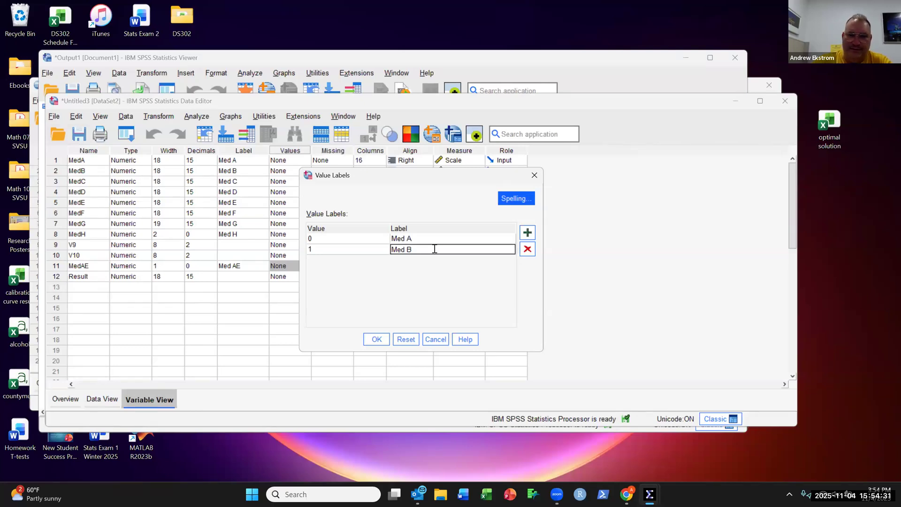
key("BackSpace")
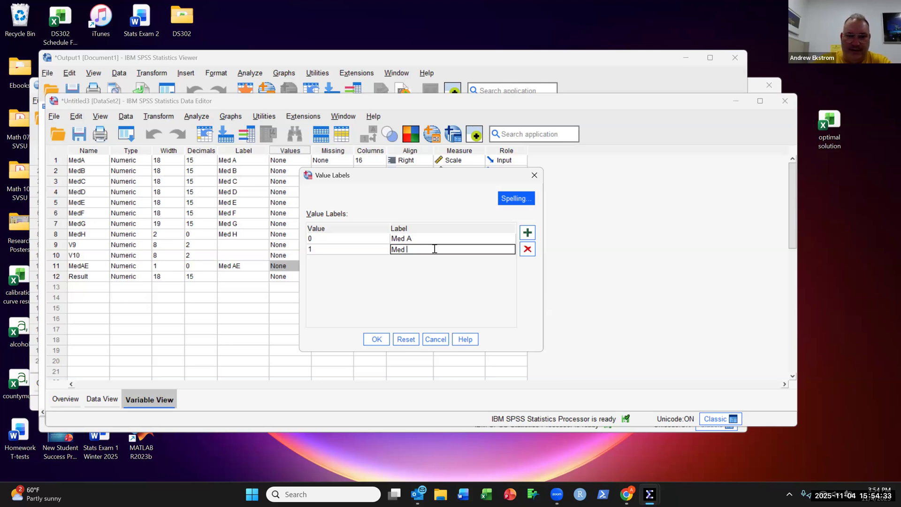
type("e")
key("BackSpace")
type("E")
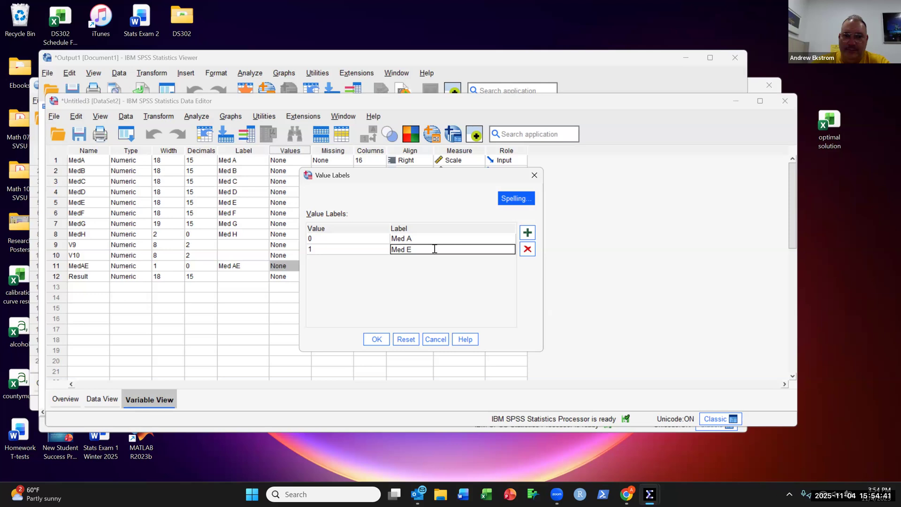
left_click(377, 339)
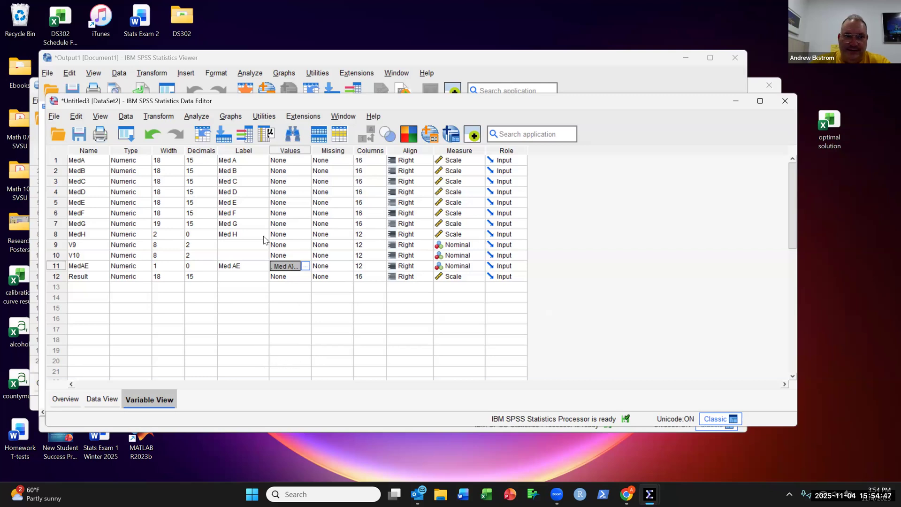
Step: Rerun the Independent-Samples T Test with the same settings
left_click(205, 118)
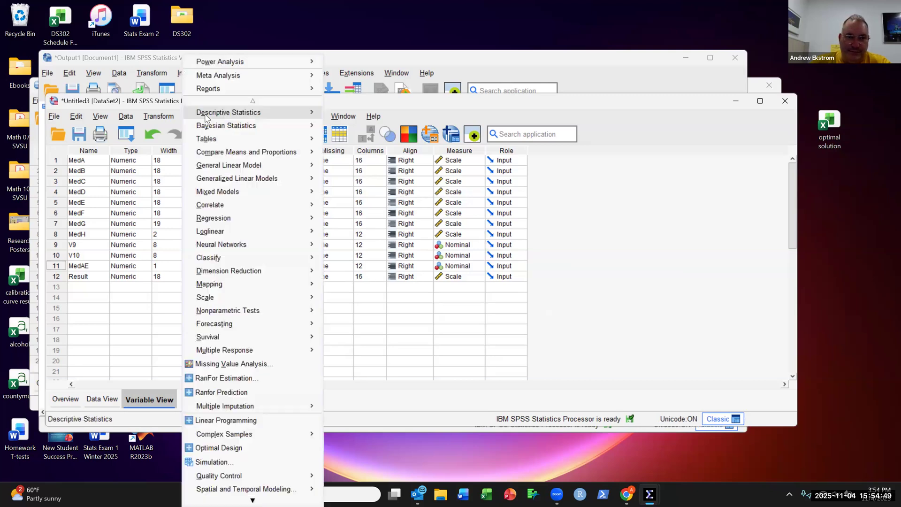
mouse_move(283, 155)
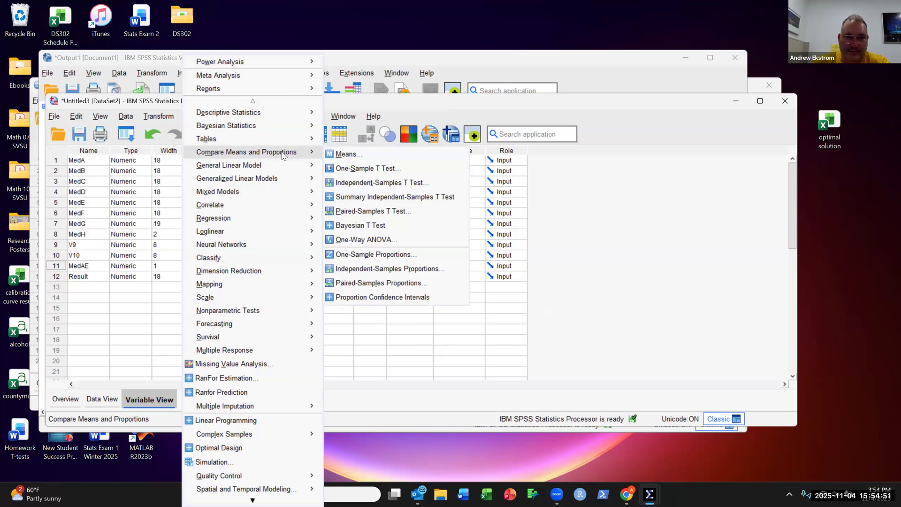
left_click(436, 186)
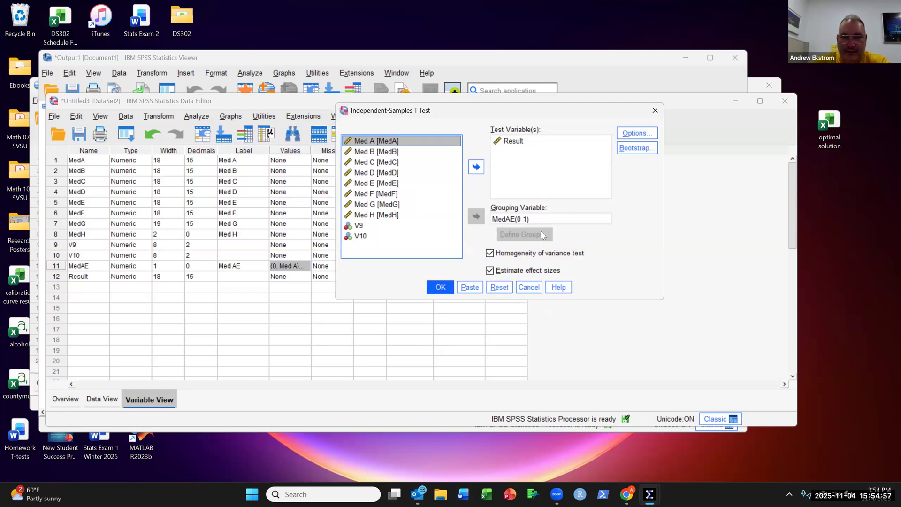
left_click(440, 287)
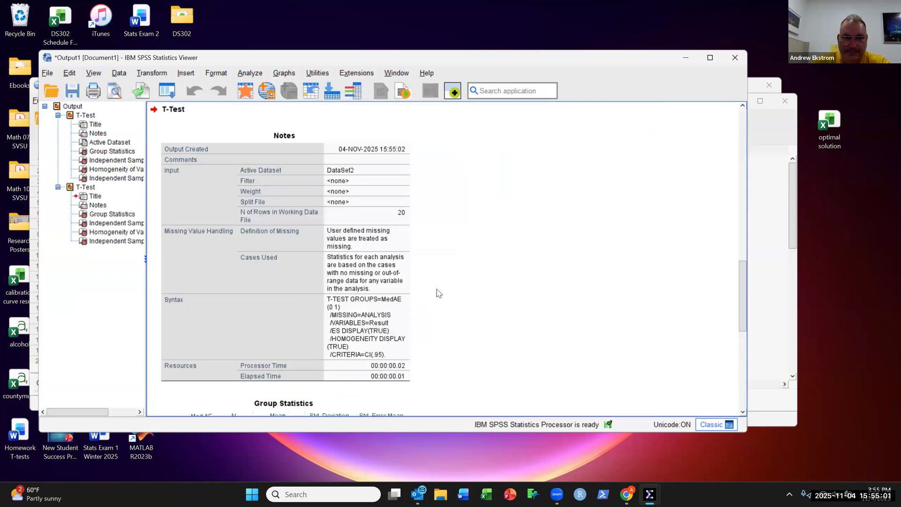
Step: Examine the rerun group statistics and independent samples test tables in the output
scroll(305, 304, "down", 2)
scroll(306, 304, "down", 3)
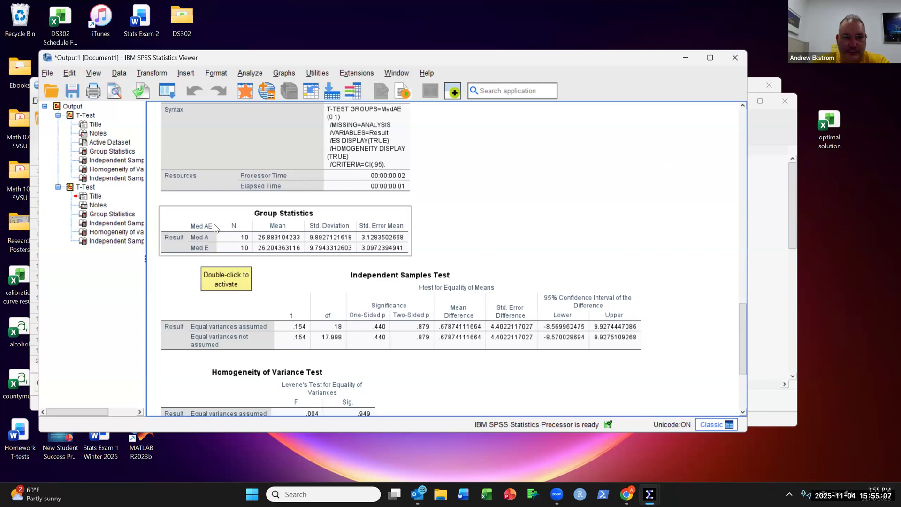
scroll(215, 228, "up", 15)
scroll(216, 229, "up", 2)
scroll(216, 228, "down", 2)
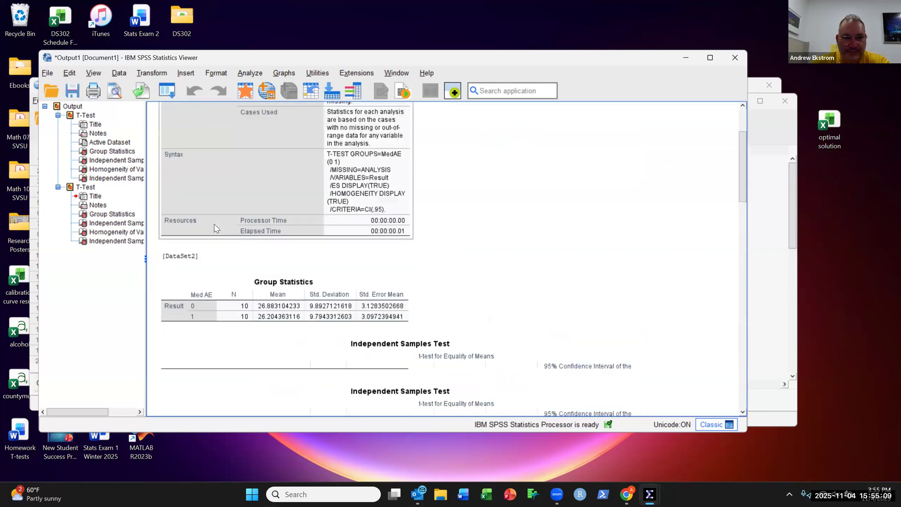
scroll(216, 228, "up", 1)
scroll(217, 229, "down", 1)
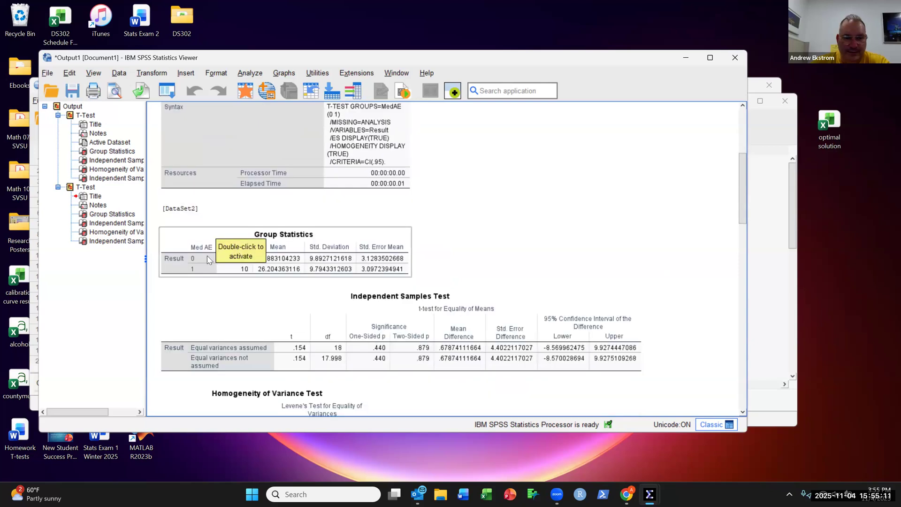
scroll(204, 296, "down", 12)
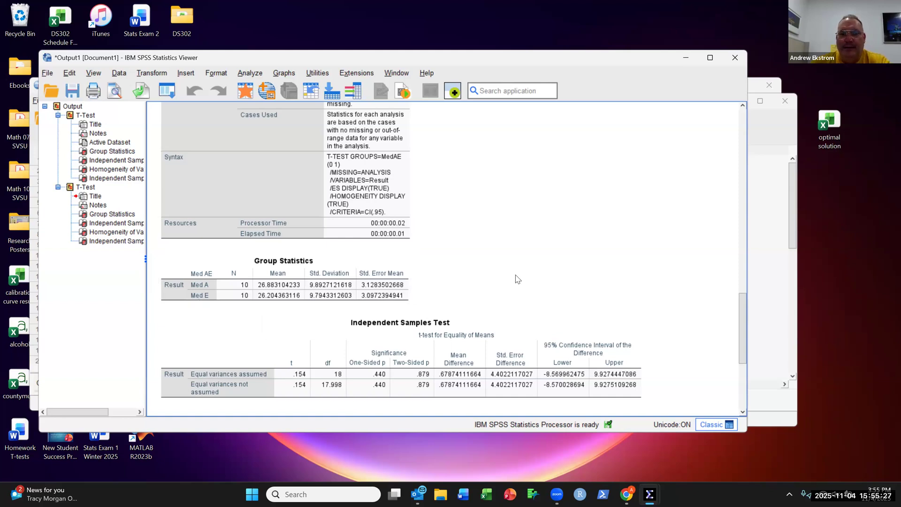
Step: Minimize the other SPSS windows and switch the DataSet2 data editor to data view
left_click(772, 261)
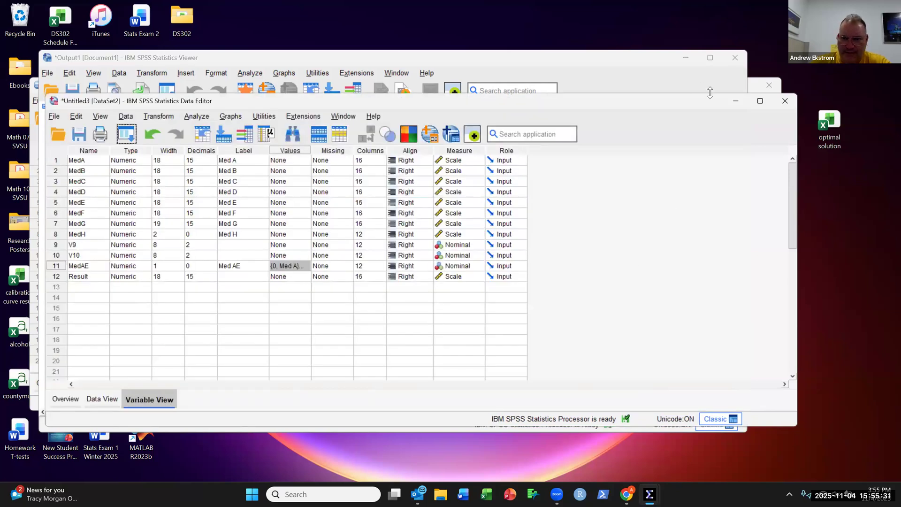
left_click_drag(704, 99, 637, 110)
left_click(670, 116)
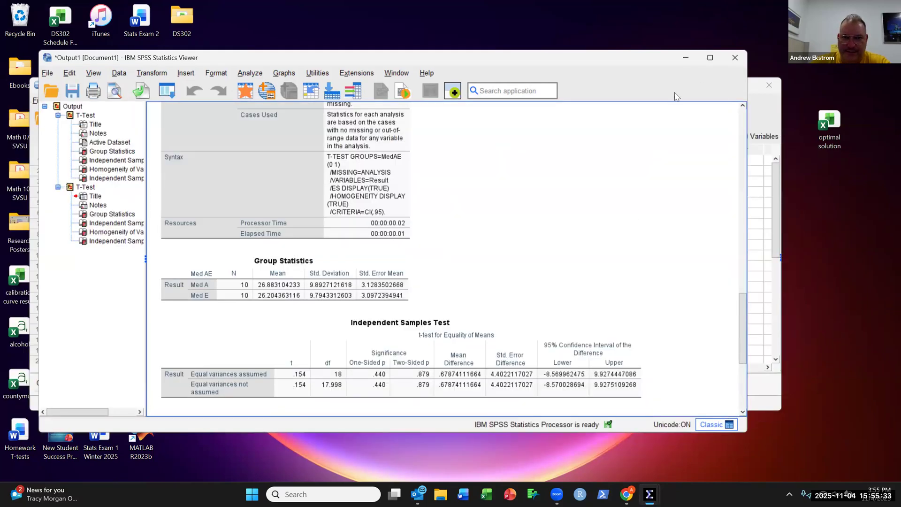
left_click(690, 59)
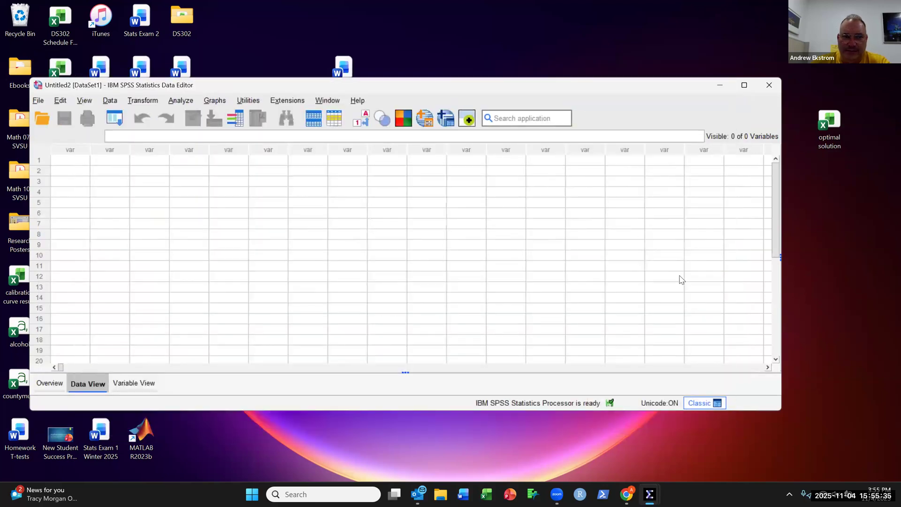
left_click(713, 92)
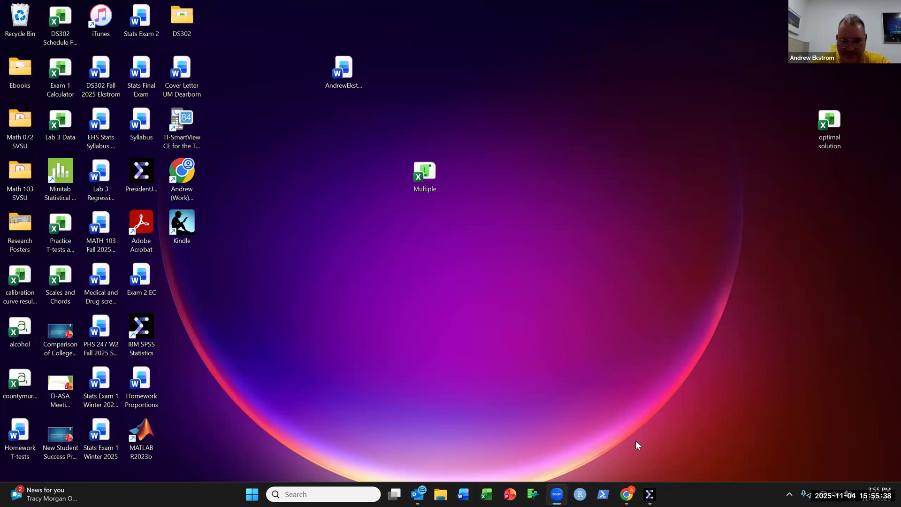
left_click(649, 494)
left_click(629, 458)
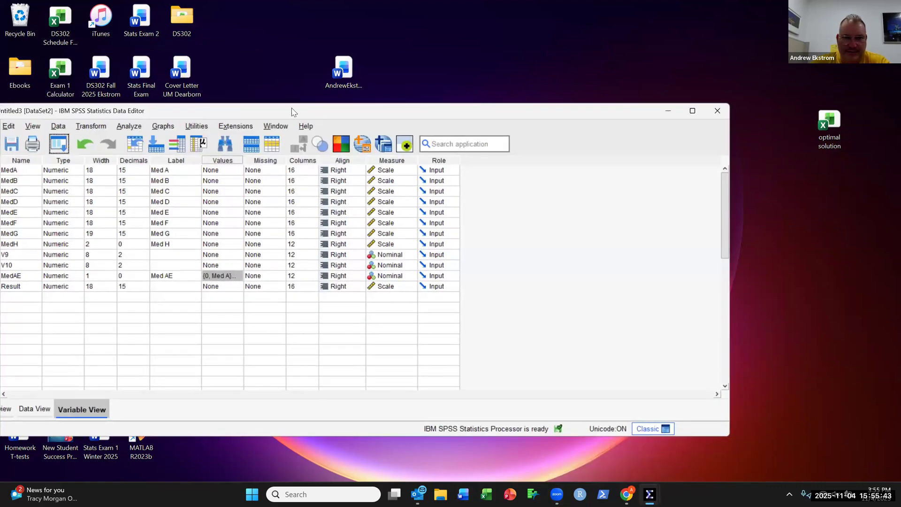
left_click_drag(291, 111, 345, 94)
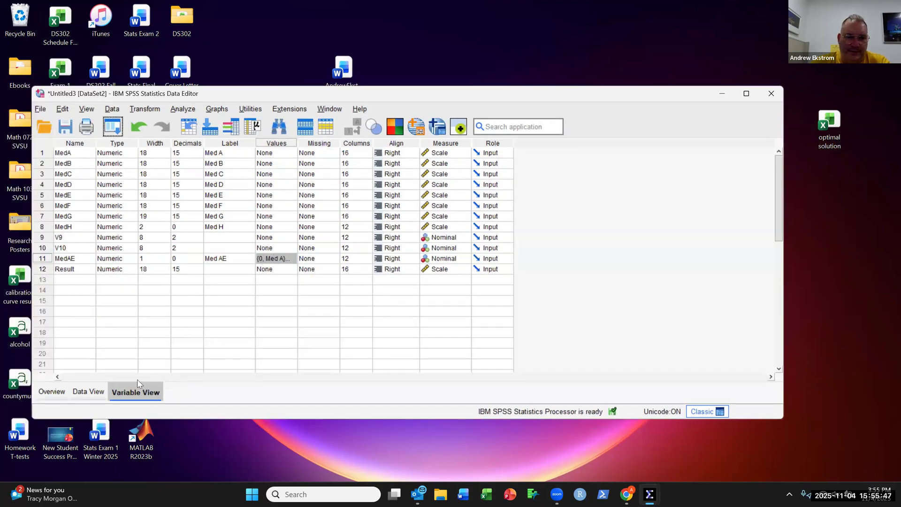
left_click(91, 396)
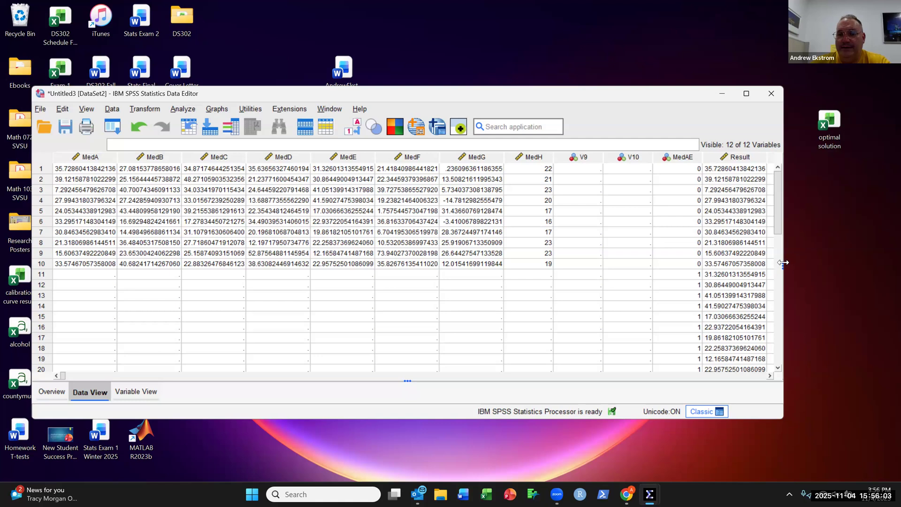
Step: Try to create a new variable in row 14 named Med EF
left_click_drag(783, 263, 860, 263)
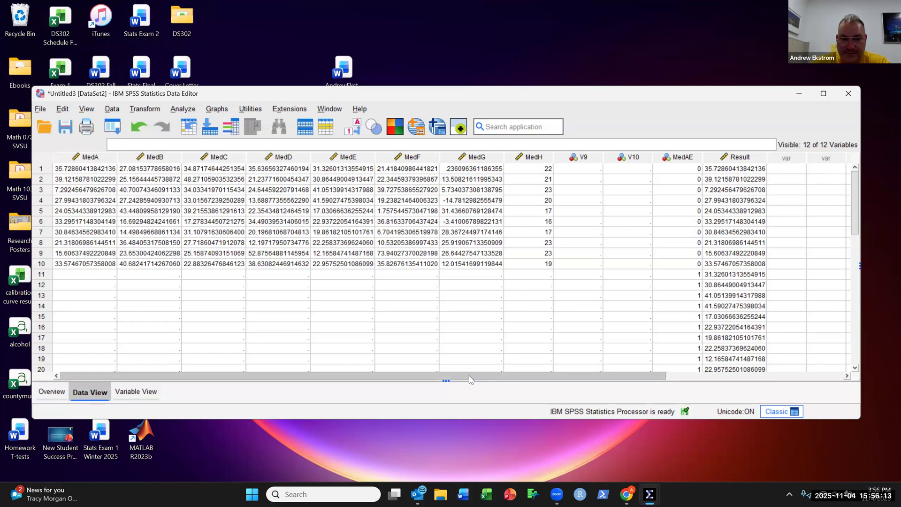
left_click_drag(466, 379, 683, 379)
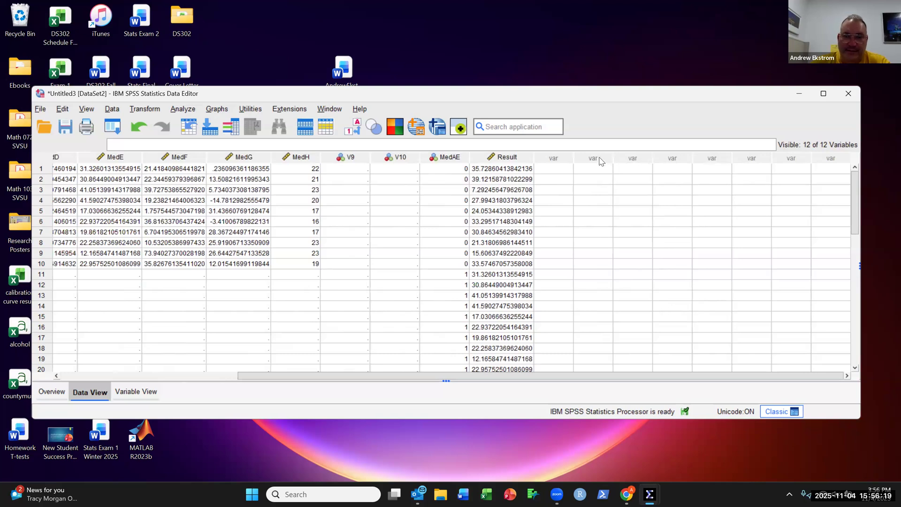
left_click(599, 159)
double_click(598, 158)
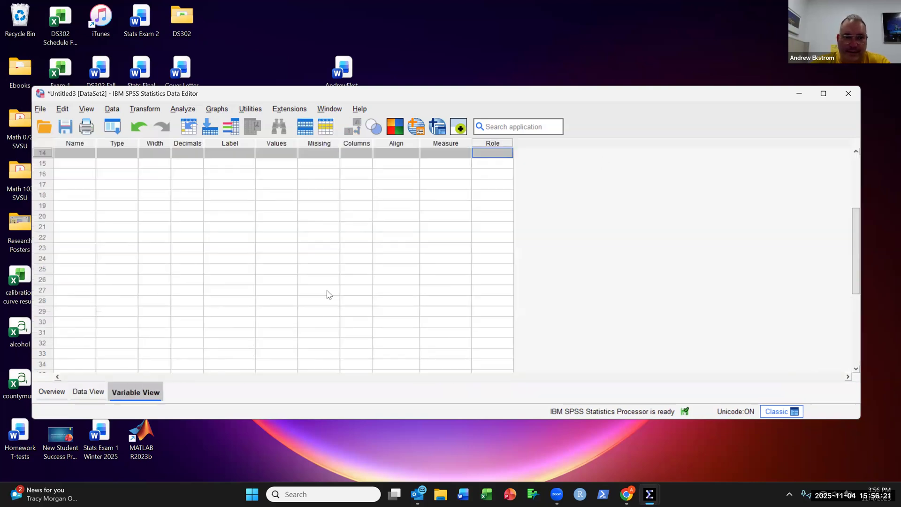
scroll(297, 282, "up", 4)
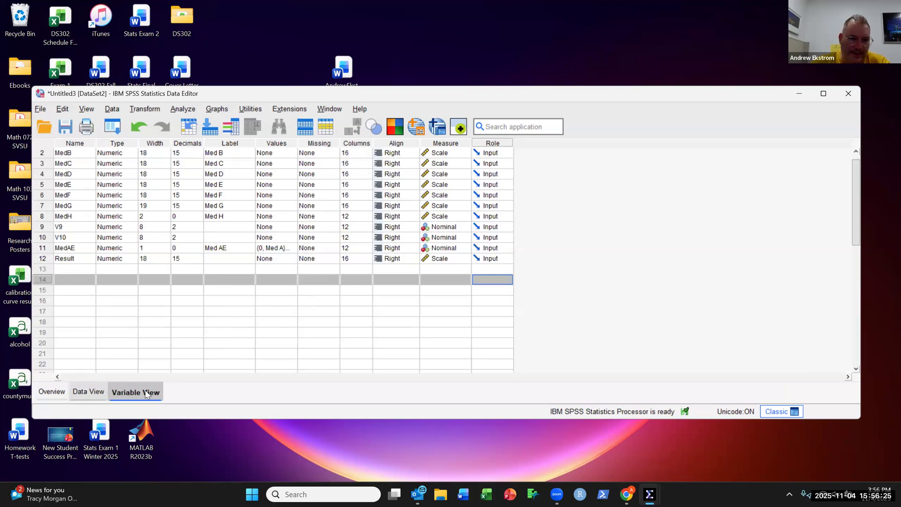
left_click(80, 279)
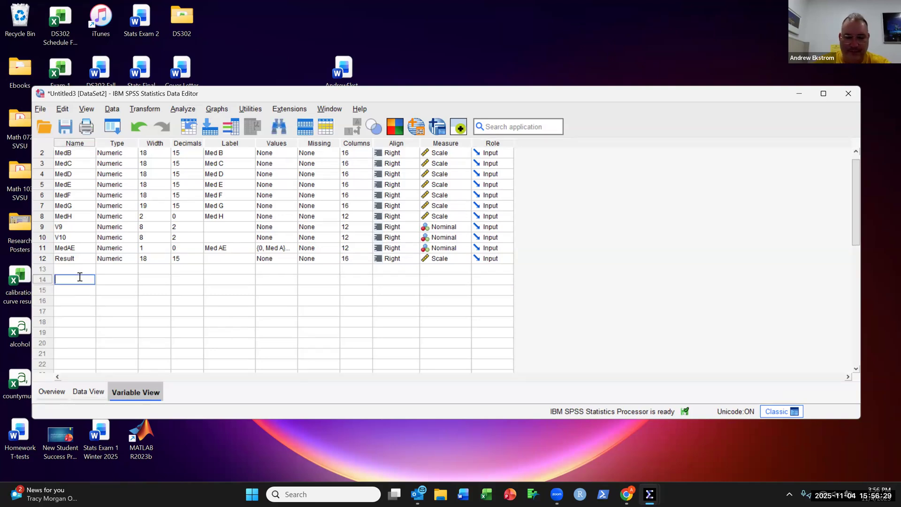
type("Med EF")
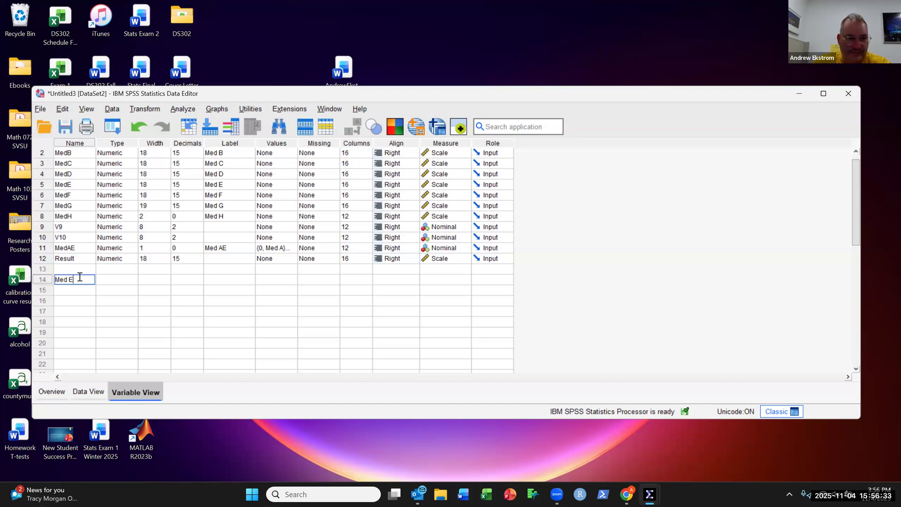
left_click(131, 277)
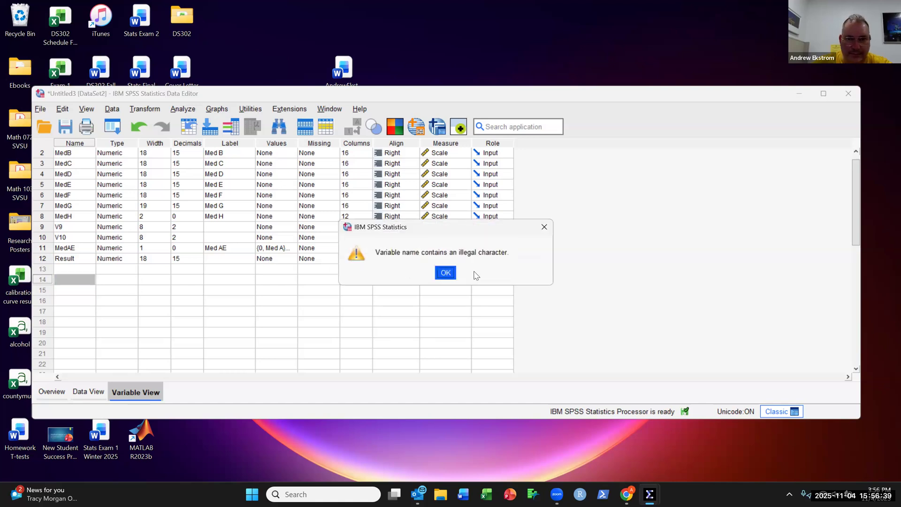
Step: Dismiss the error and create a new variable in row 14 named MedEF
left_click(446, 272)
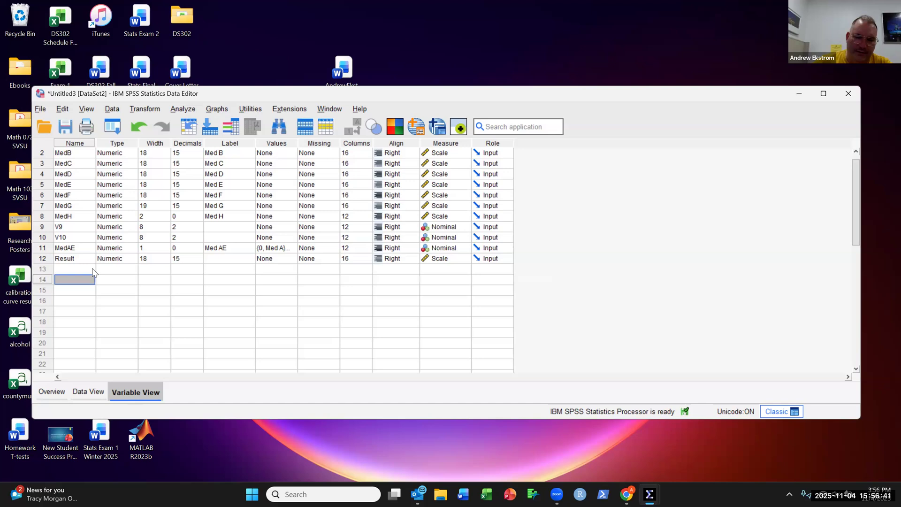
type("MED")
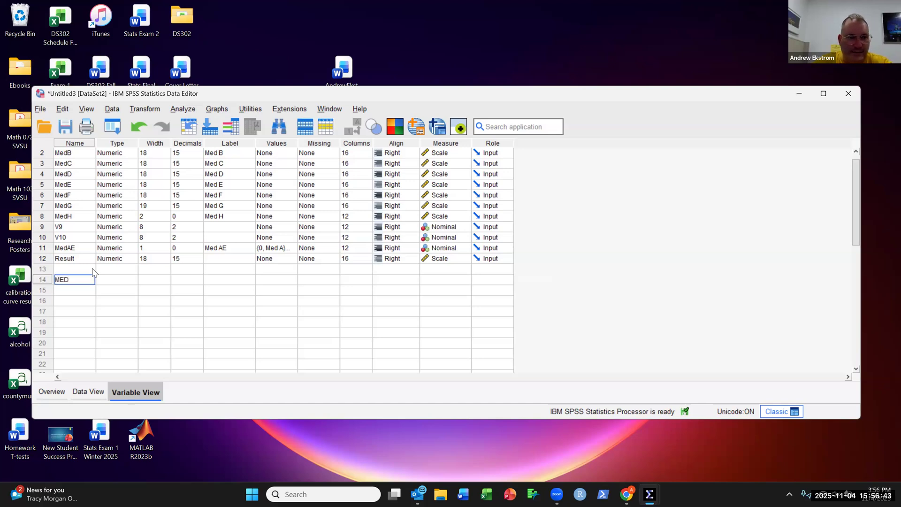
key("Return")
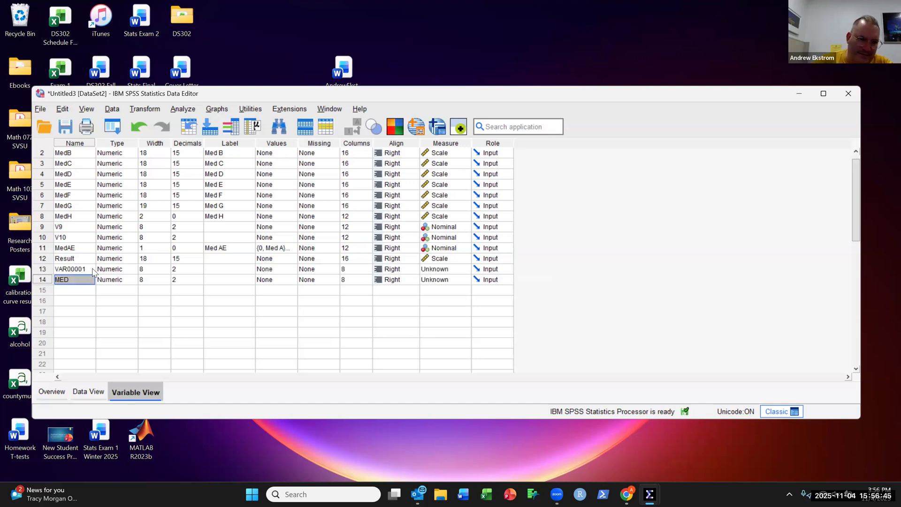
double_click(82, 280)
key("BackSpace")
key("BackSpace")
type("edEF")
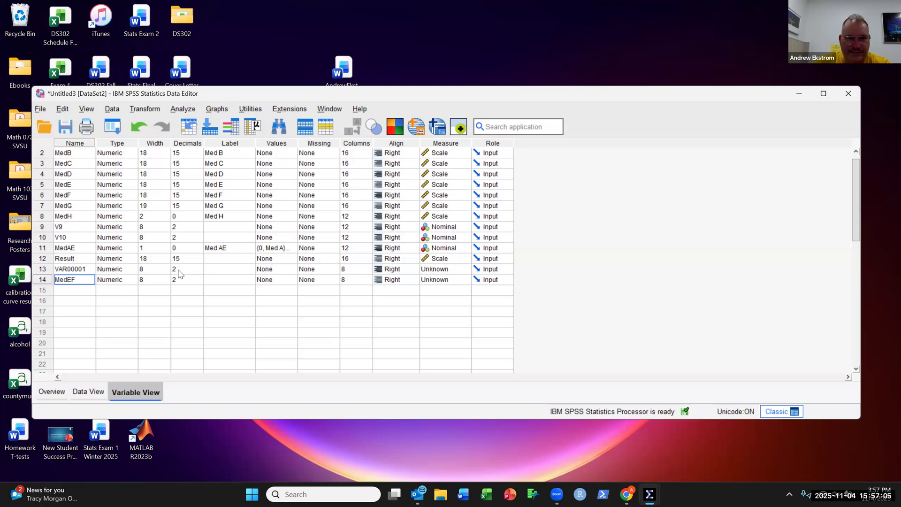
Step: Give MedEF the value labels 0 = Med E and 1 = Med F
left_click(291, 281)
left_click(292, 280)
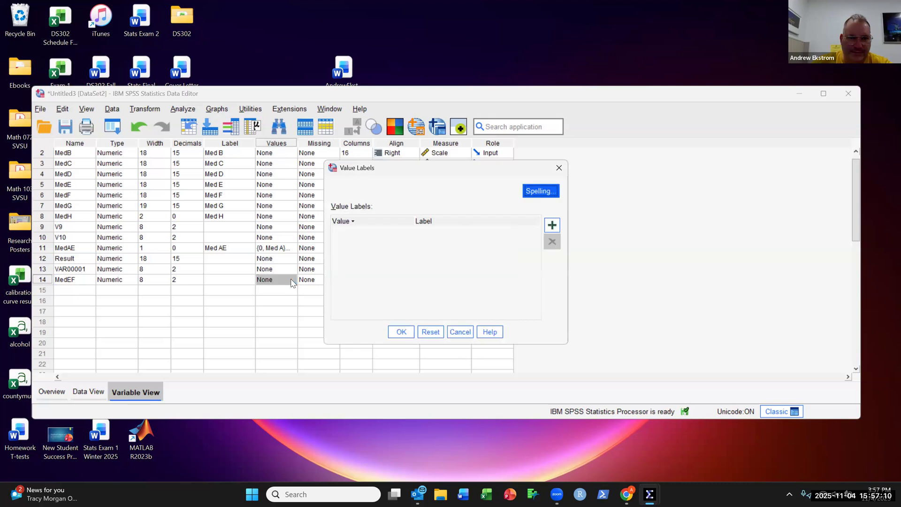
left_click(552, 226)
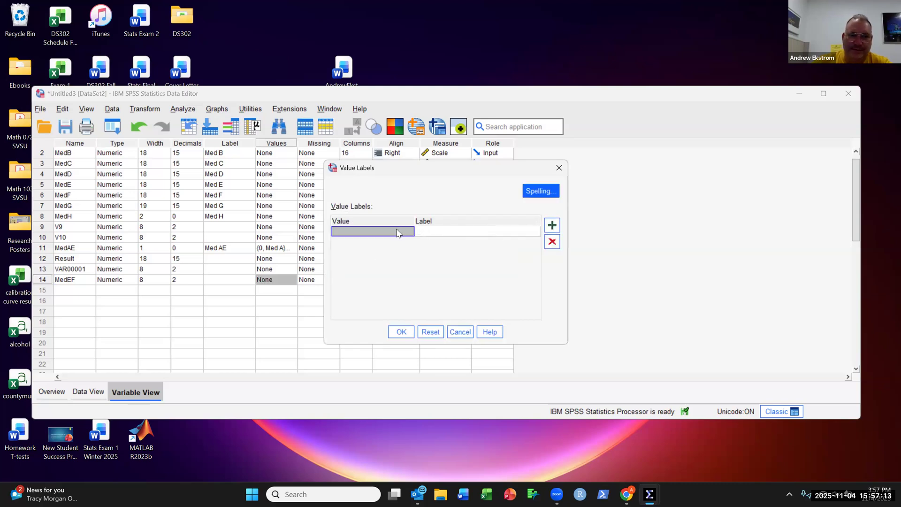
type("0")
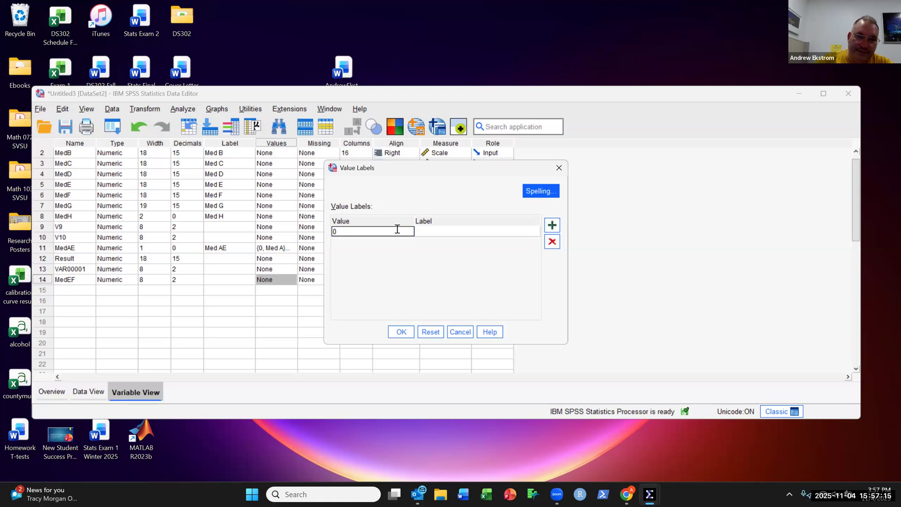
left_click(441, 233)
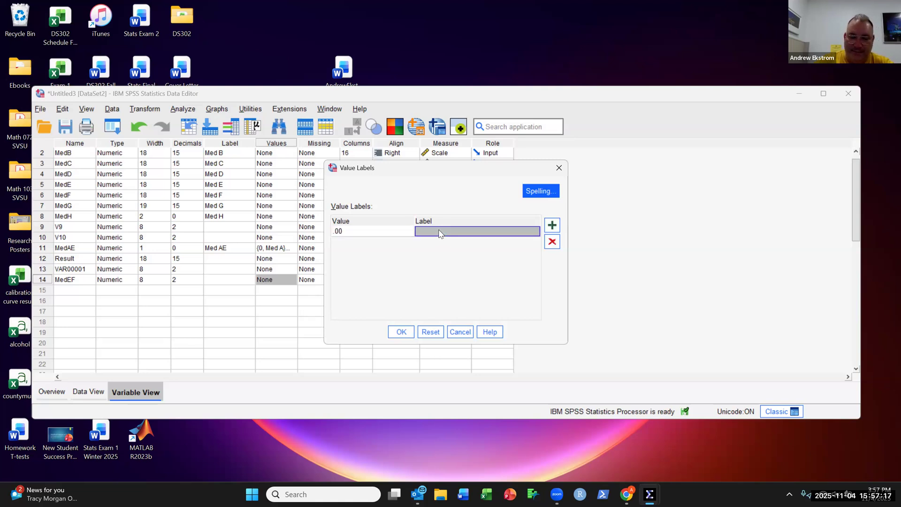
type("MEd")
key("BackSpace")
key("BackSpace")
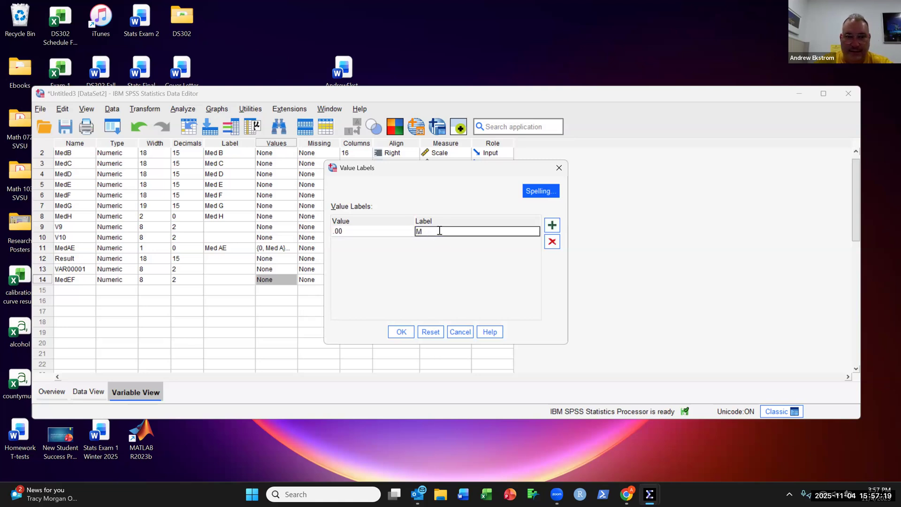
type("ed E")
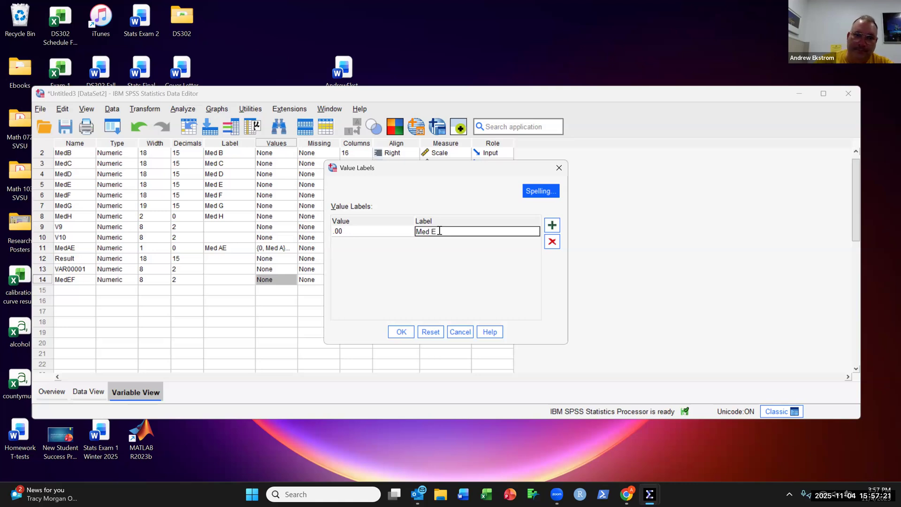
left_click(553, 227)
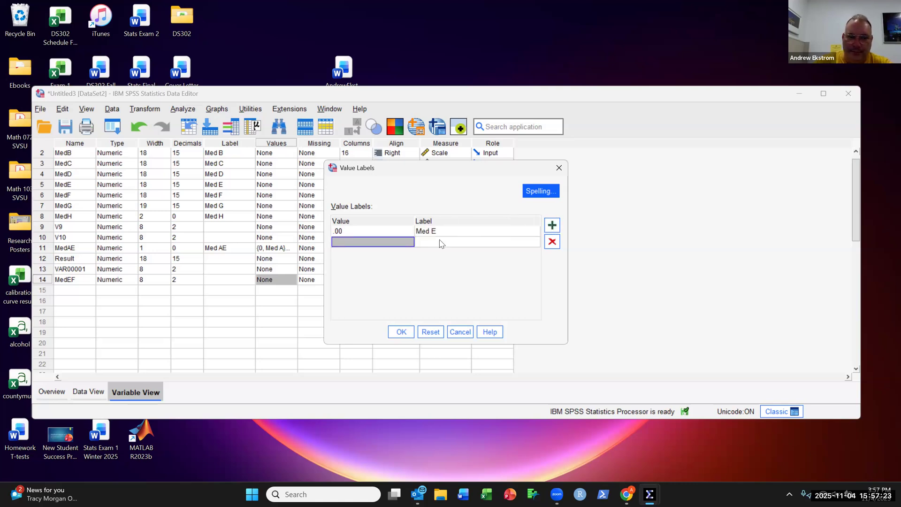
type("1")
left_click(443, 243)
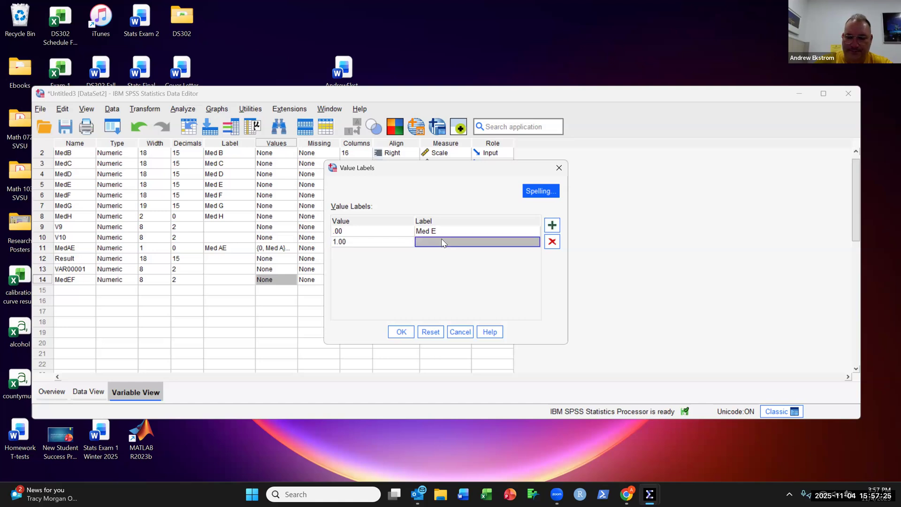
type("MEd")
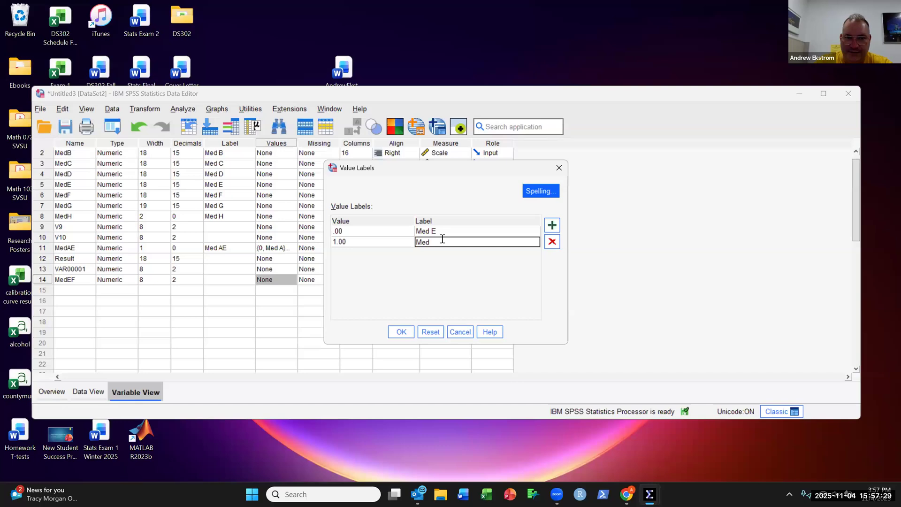
type(" F")
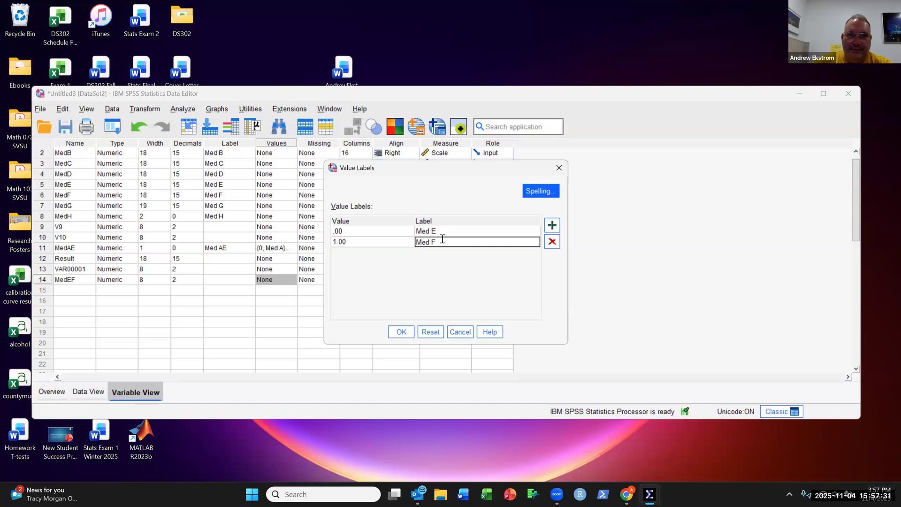
left_click(408, 333)
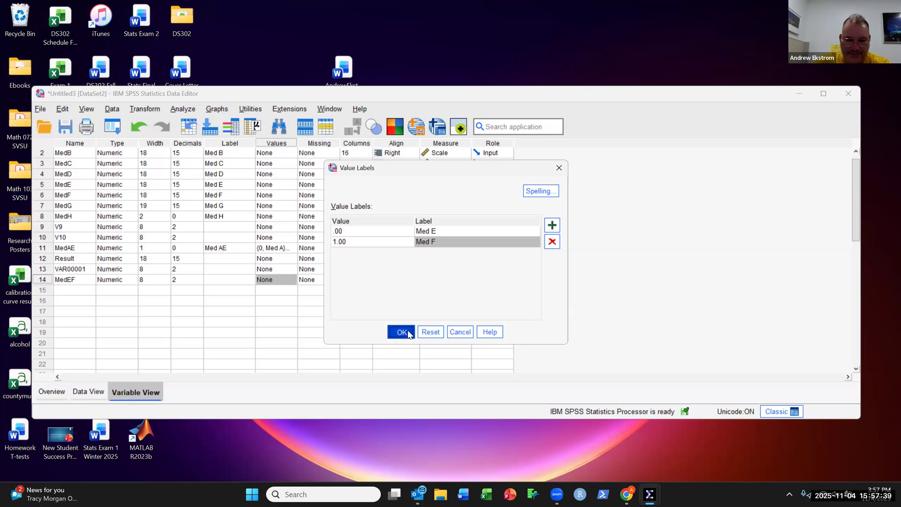
left_click(407, 333)
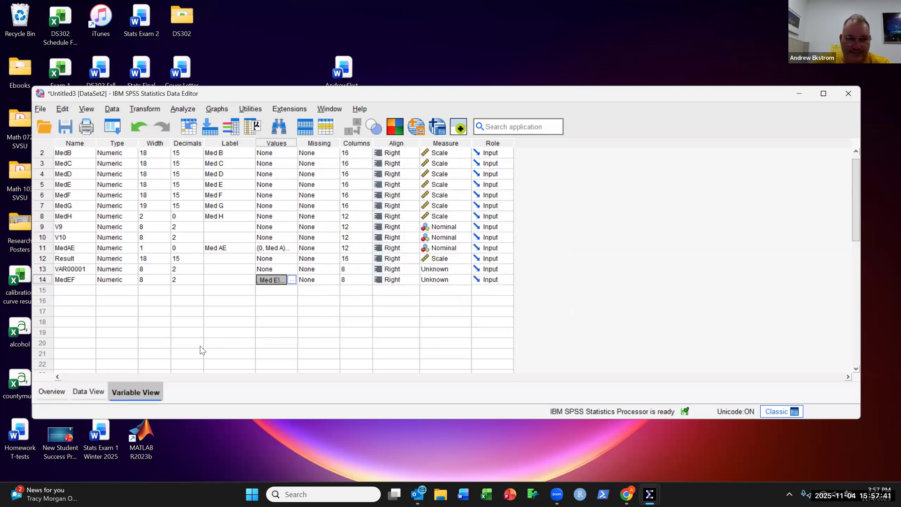
Step: Create another new variable in row 15 named ResultsEF and return to the data grid
left_click(95, 394)
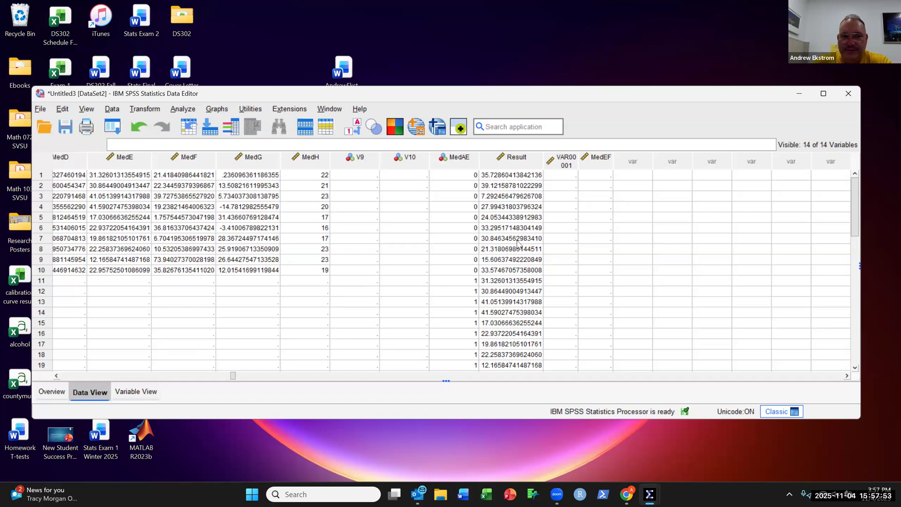
left_click(136, 392)
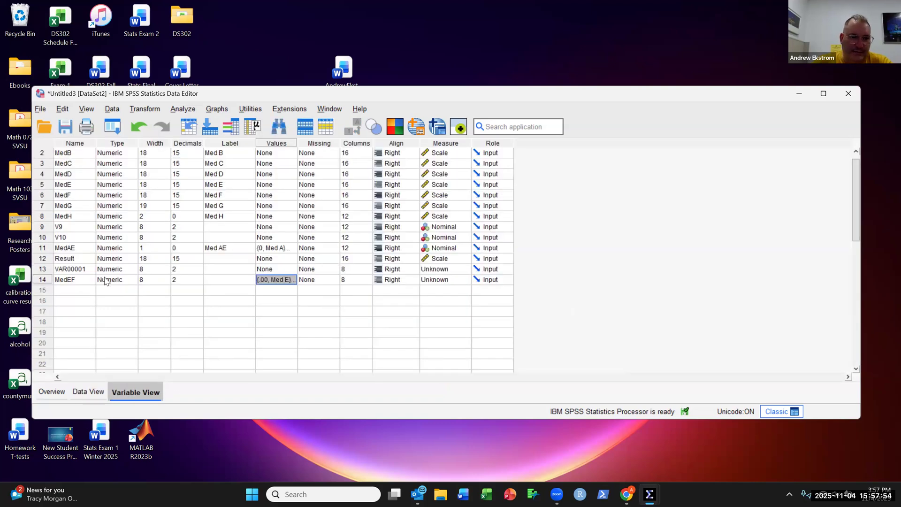
left_click(82, 290)
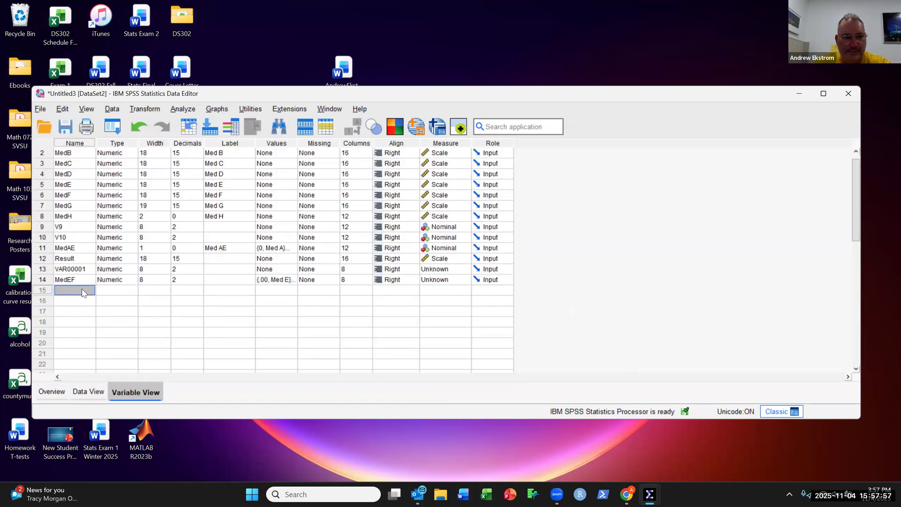
type("Resu")
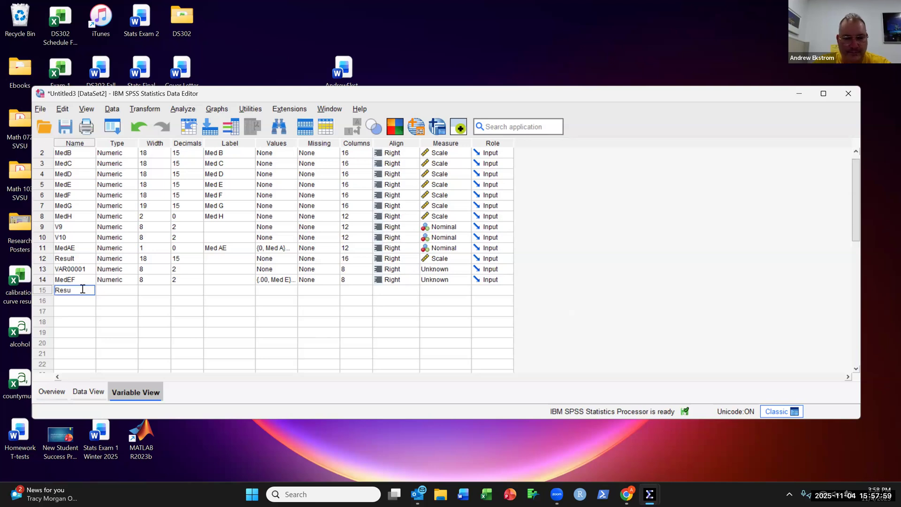
type("ltsE")
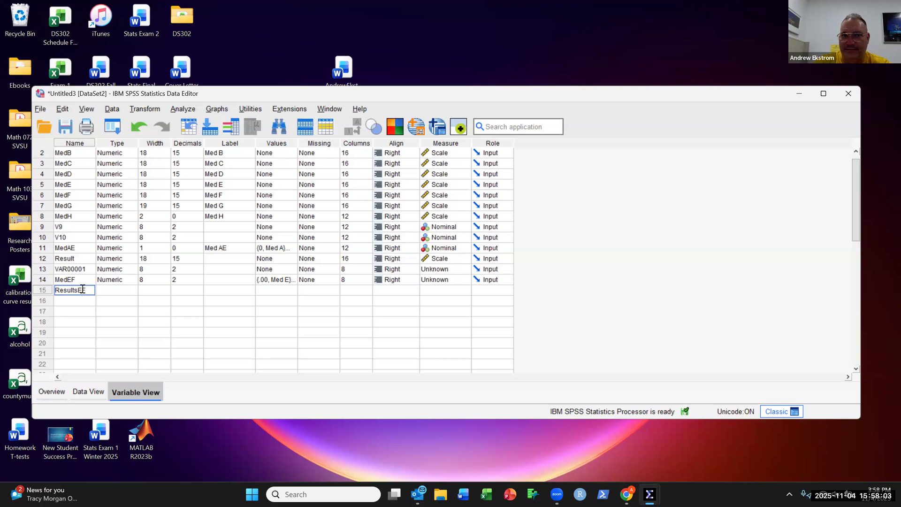
type("F")
left_click(93, 392)
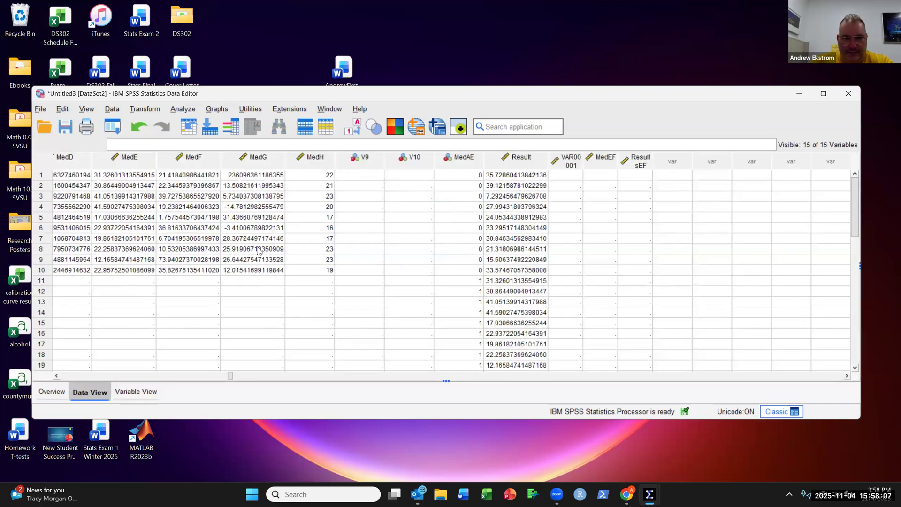
Step: Enter MedEF codes of 0 for cases 1 to 10 and 1 for cases 11 to 20
left_click(607, 176)
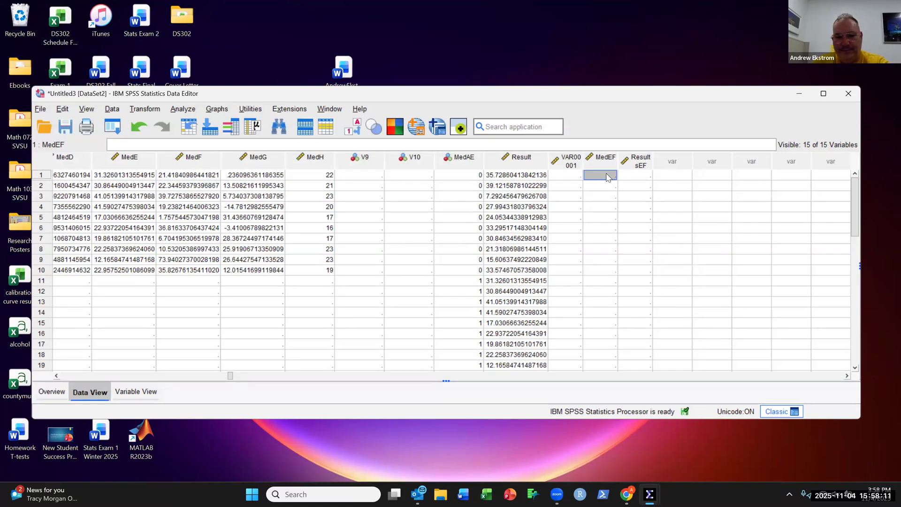
type("0 0 0 0 0 0 0 0")
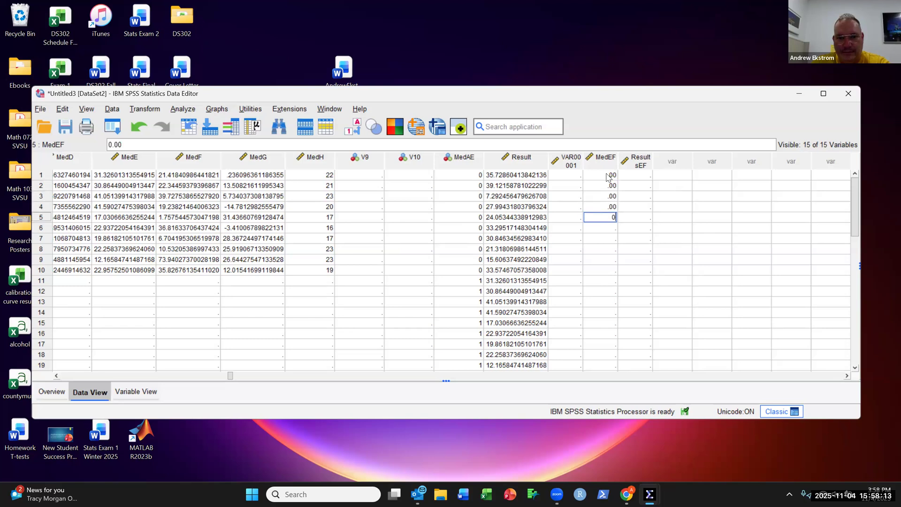
key("Return")
type("0")
key("Return")
type("0")
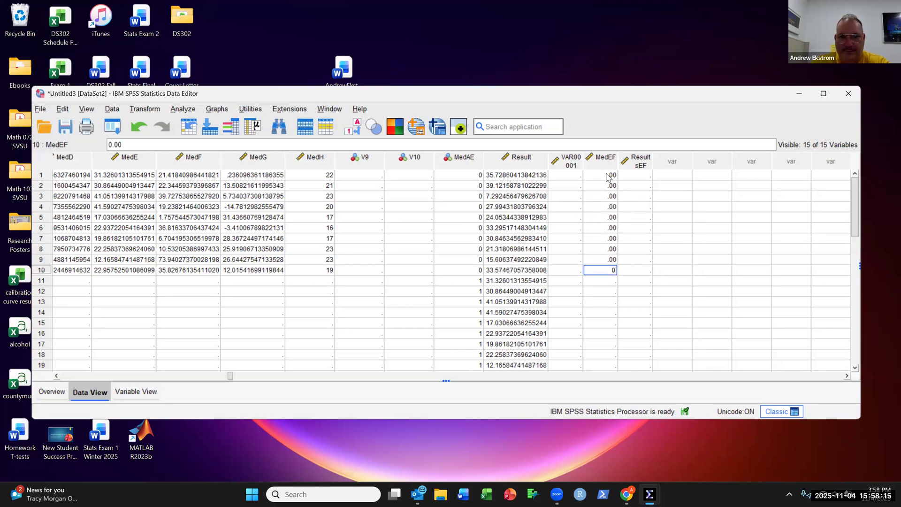
key("Return")
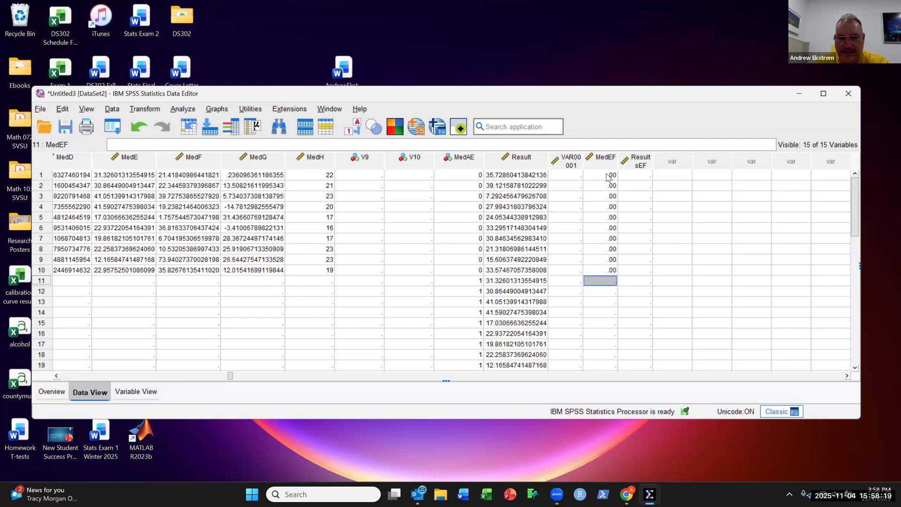
type("1 1 1 1 1 1 1 1 ")
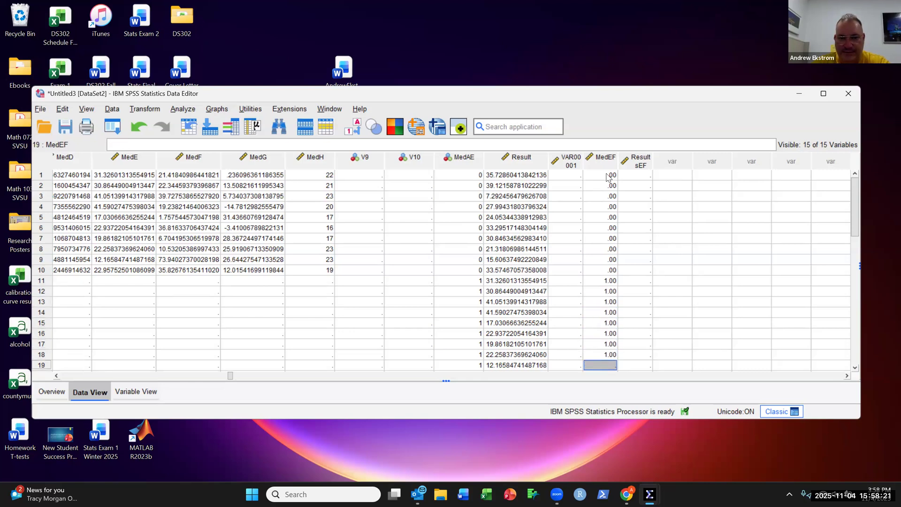
type("1 1")
key("Up")
key("Up")
key("Up")
key("Up")
key("Up")
key("Up")
key("Up")
key("Up")
key("Up")
key("Up")
key("Up")
key("Up")
key("Up")
key("Up")
key("Up")
key("Up")
key("Up")
key("Up")
key("Up")
key("Up")
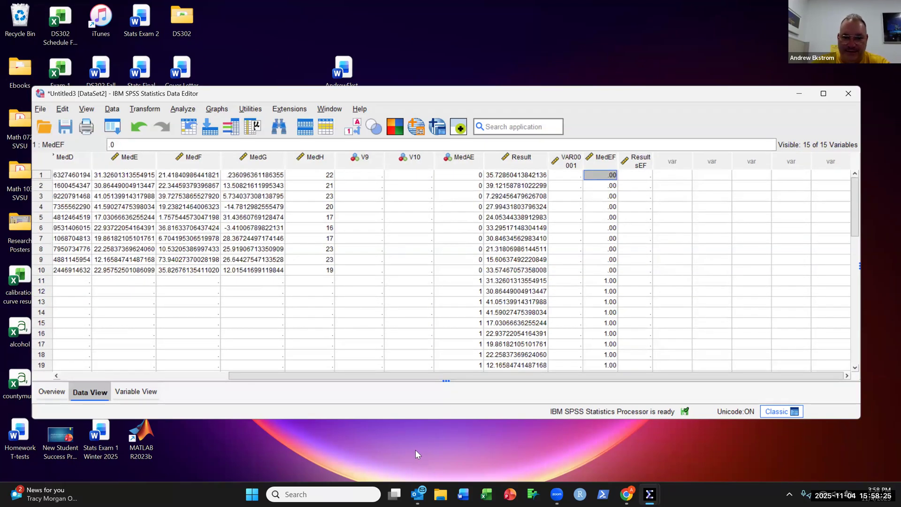
Step: Enlarge the window, copy the ten MedE values and paste them into the first ten ResultsEF cells
left_click_drag(460, 419, 468, 475)
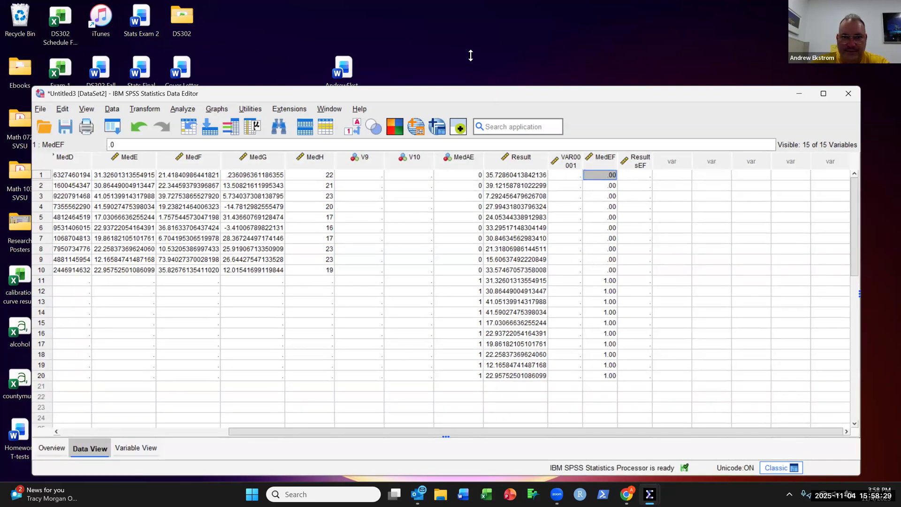
left_click_drag(492, 89, 471, 55)
left_click_drag(437, 448, 437, 487)
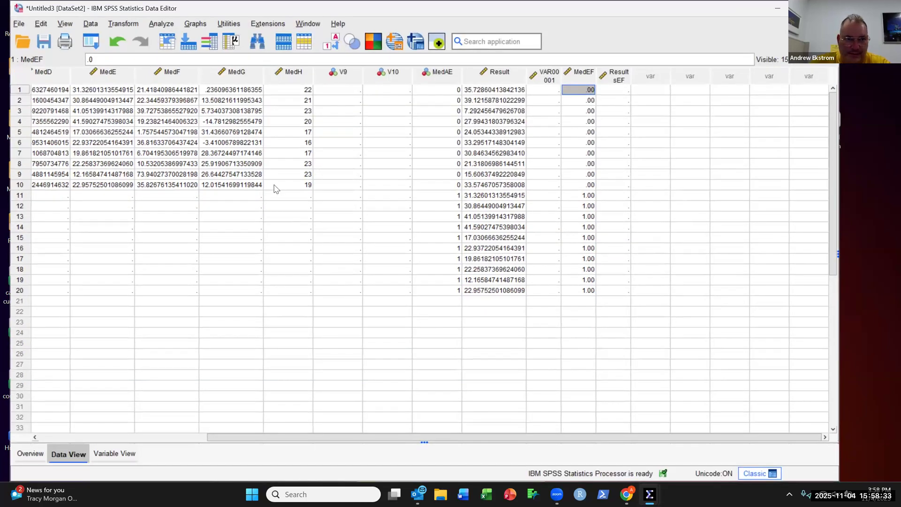
left_click_drag(123, 90, 119, 188)
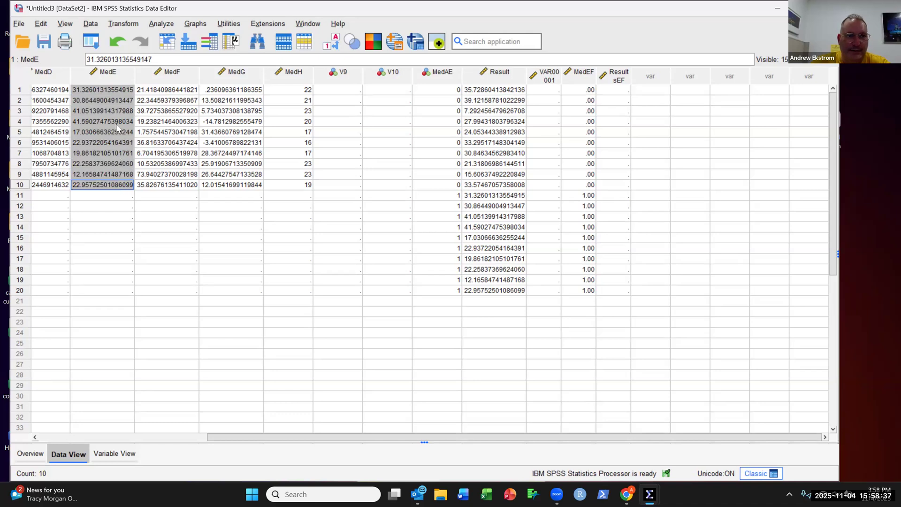
right_click(117, 99)
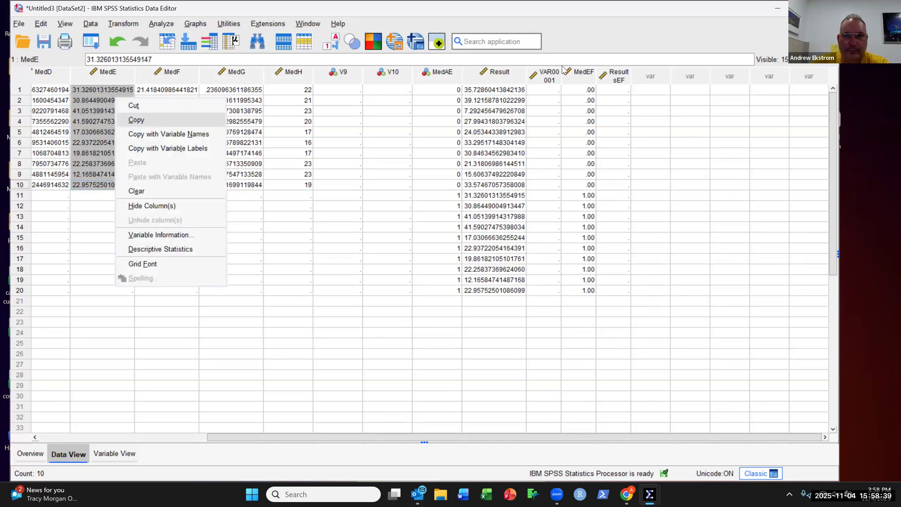
left_click(146, 121)
left_click(624, 90)
right_click(624, 100)
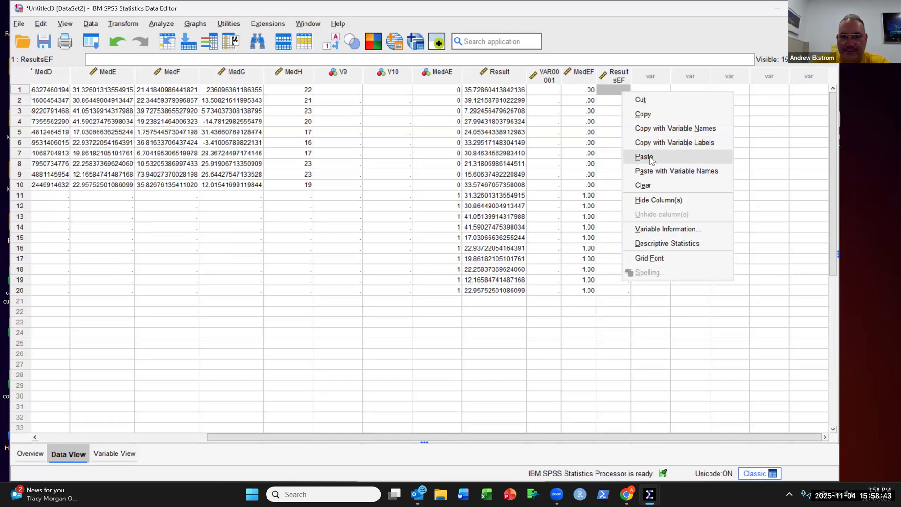
left_click(651, 160)
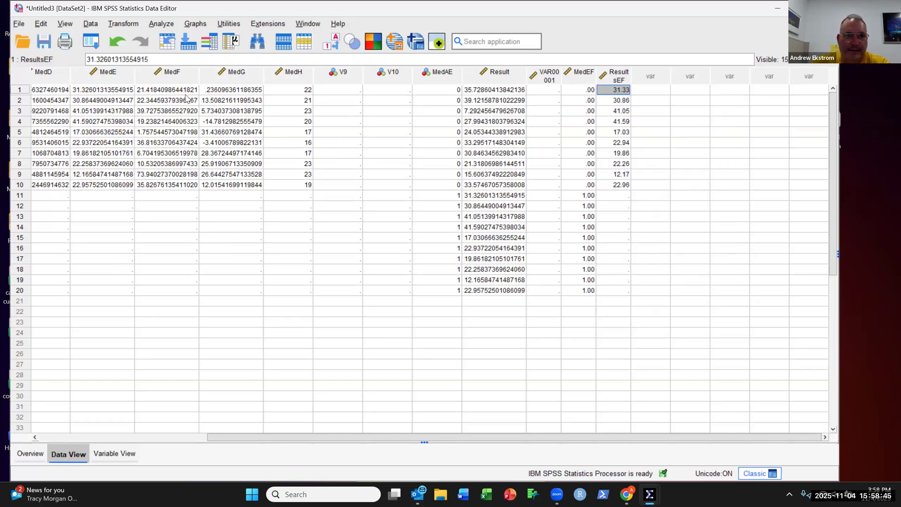
Step: Copy the ten MedF values into ResultsEF cells 11 to 20 and widen the ResultsEF column
left_click_drag(184, 91, 185, 186)
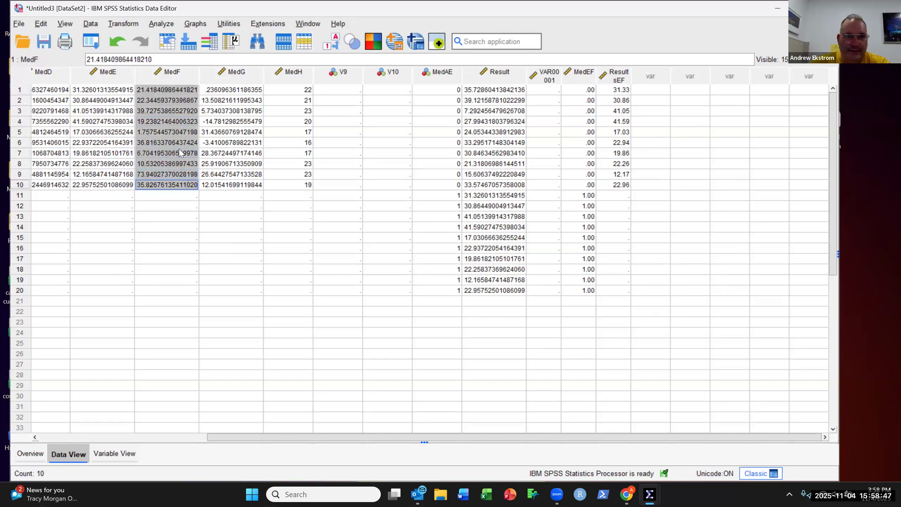
right_click(173, 104)
left_click(219, 126)
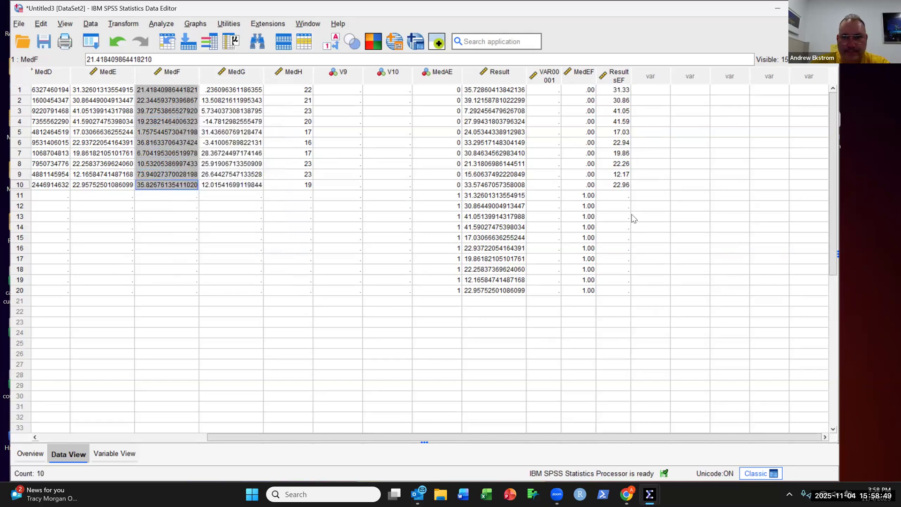
left_click(623, 196)
right_click(622, 195)
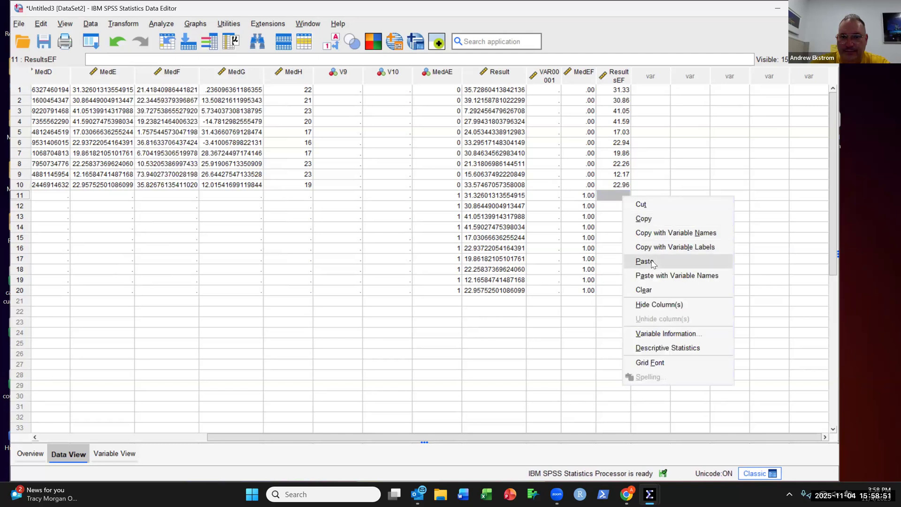
left_click(643, 261)
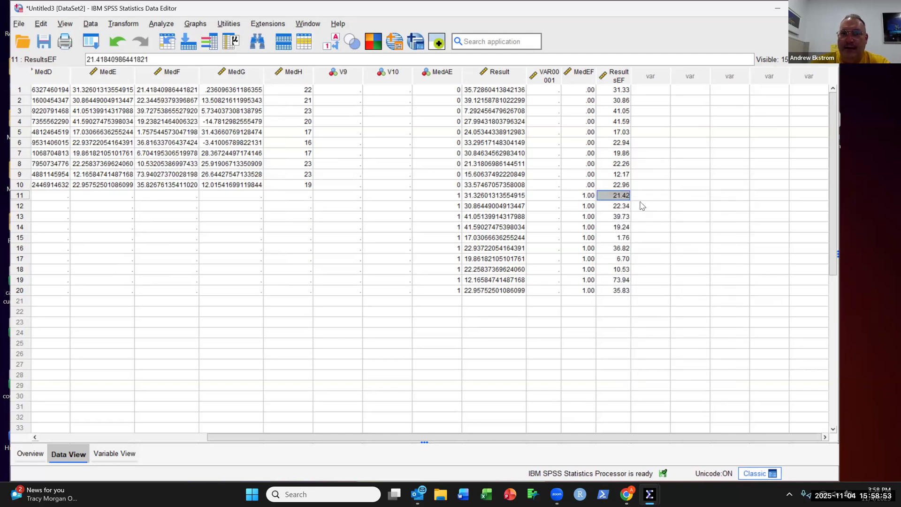
left_click_drag(631, 76, 650, 74)
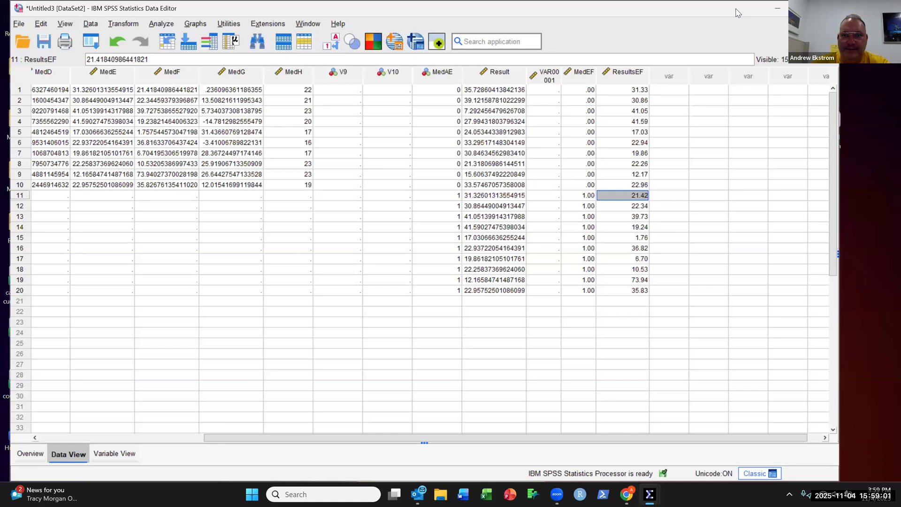
left_click_drag(736, 9, 727, 52)
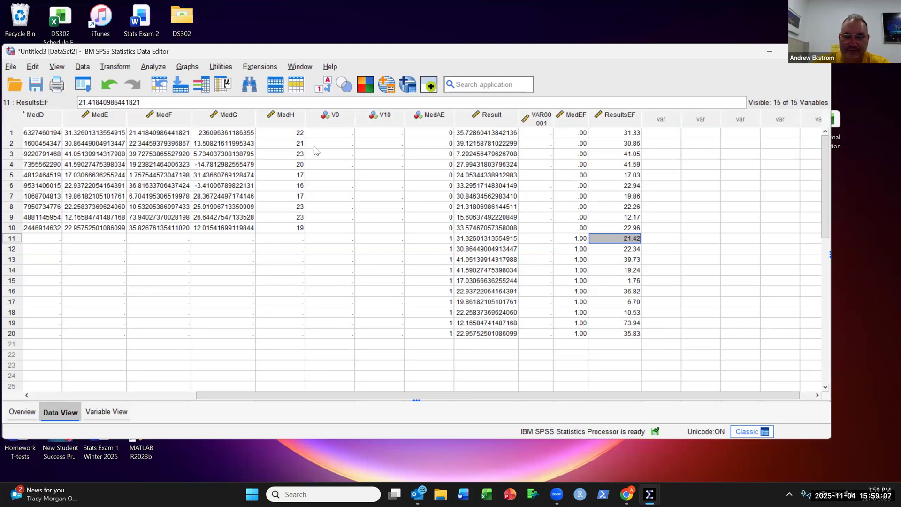
Step: Open the Independent-Samples T Test and replace Result with ResultsEF as the test variable
left_click(161, 68)
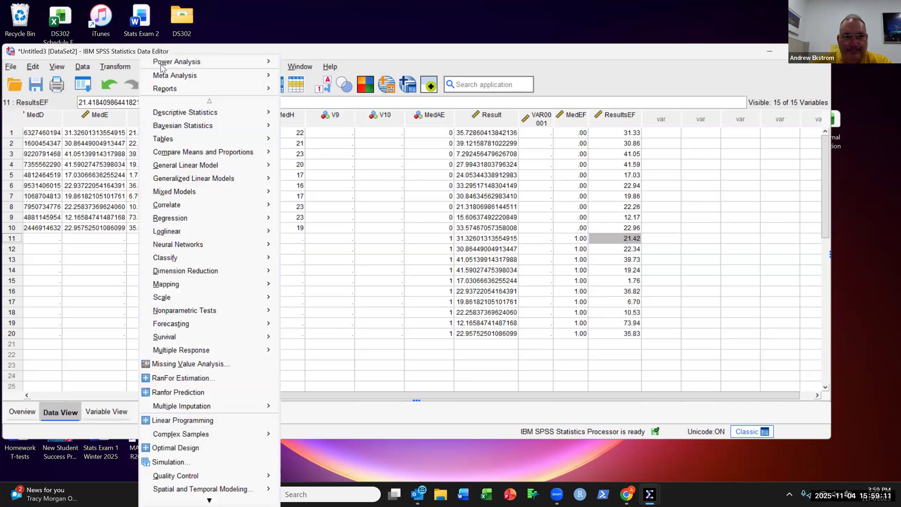
mouse_move(260, 154)
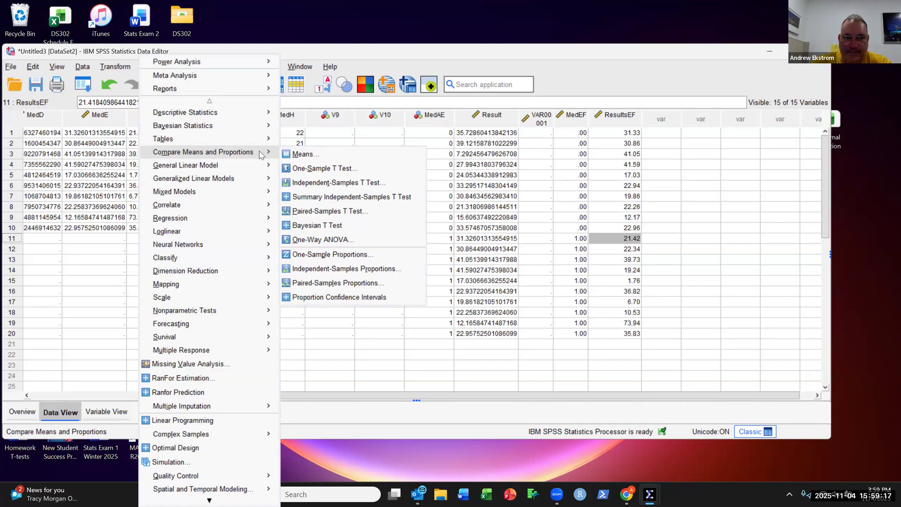
left_click(398, 186)
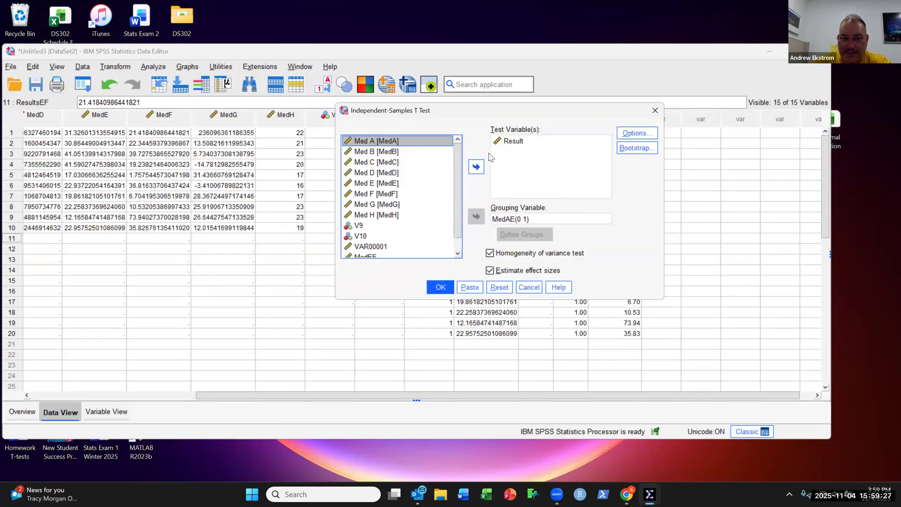
left_click(516, 140)
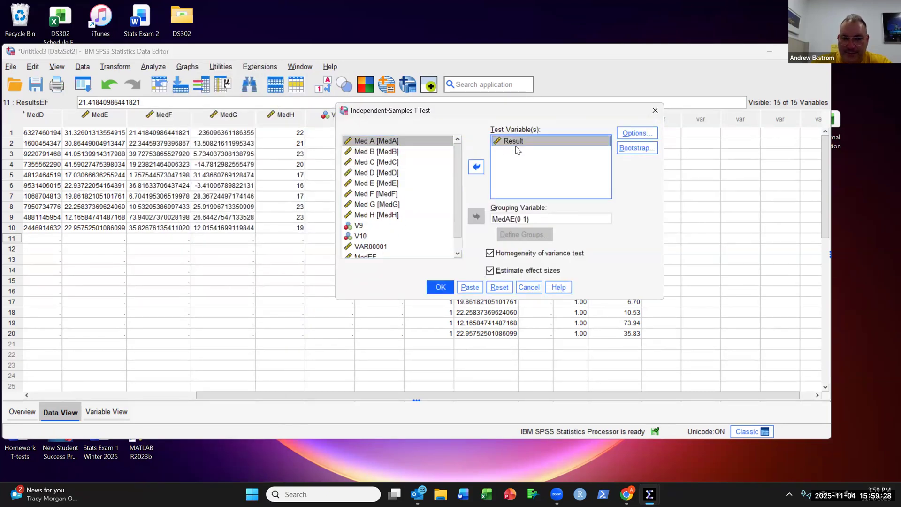
left_click(476, 167)
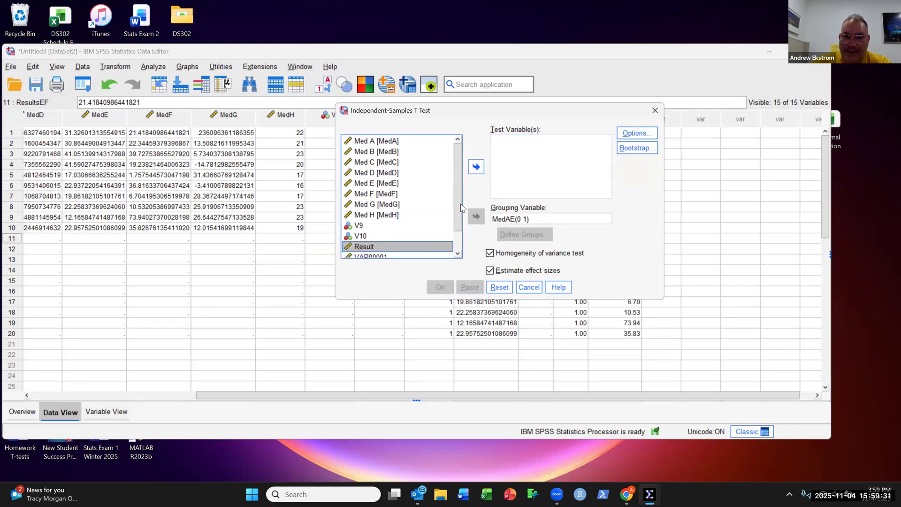
left_click_drag(460, 209, 456, 230)
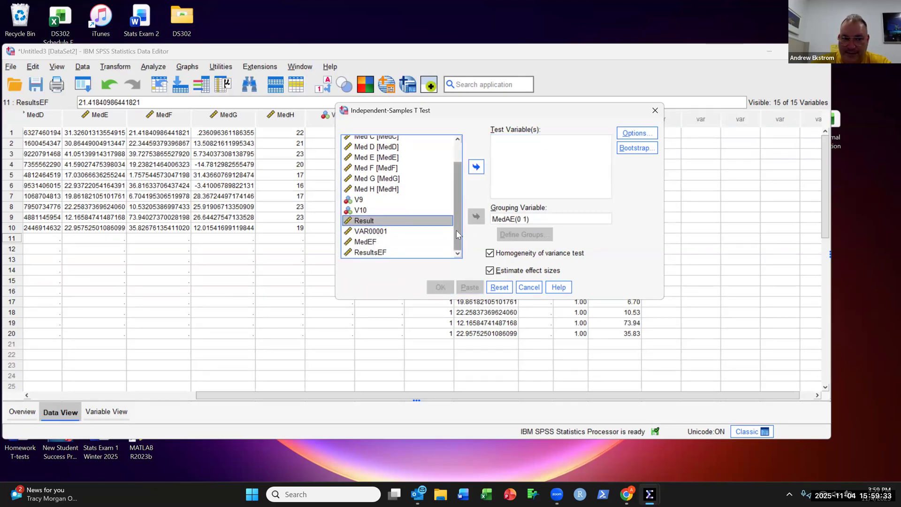
left_click(386, 254)
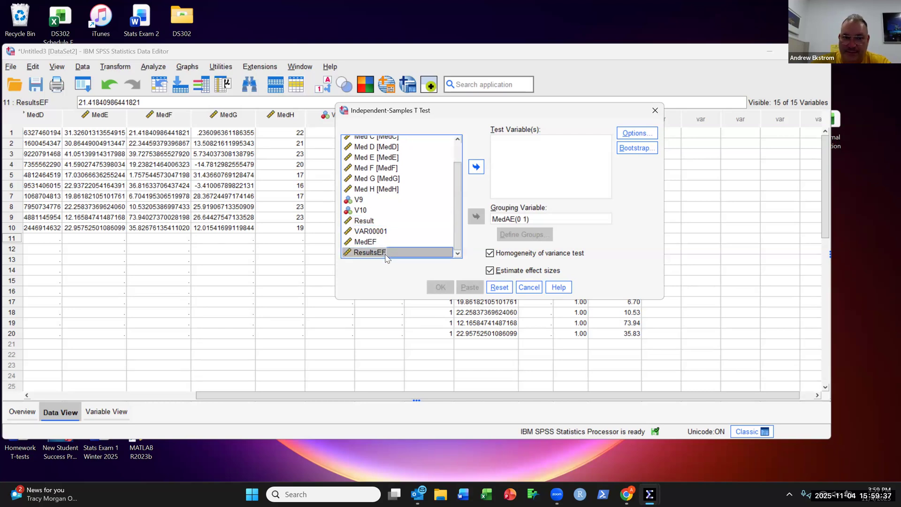
left_click(477, 168)
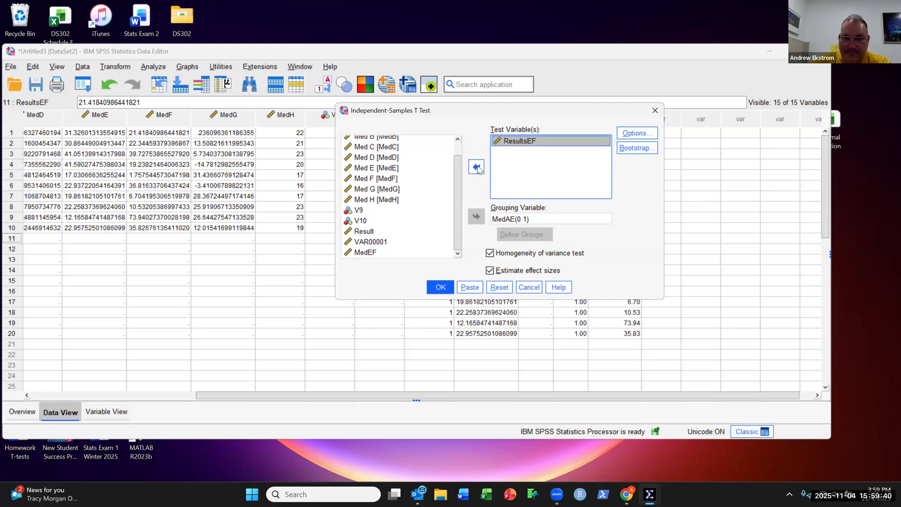
Step: Replace the grouping variable with MedEF, define groups 0 and 1, and run the t-test
left_click(542, 218)
left_click(477, 217)
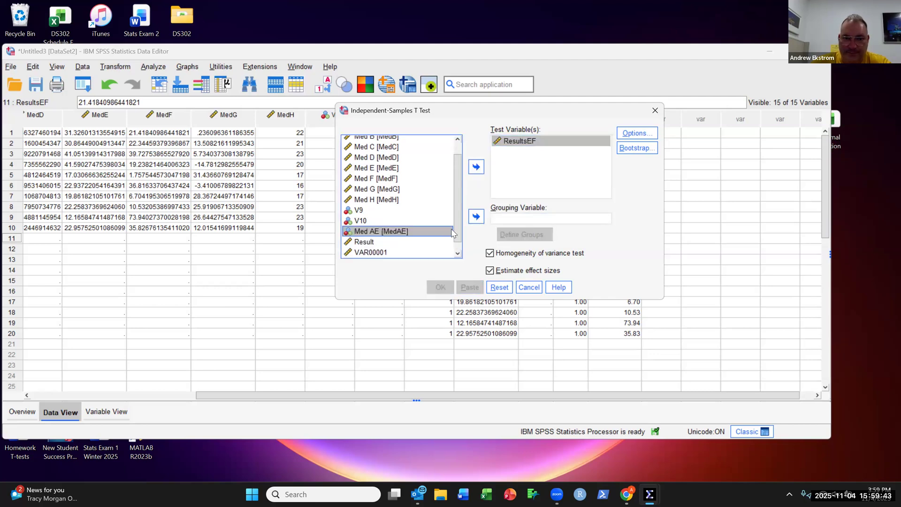
left_click_drag(459, 215, 460, 224)
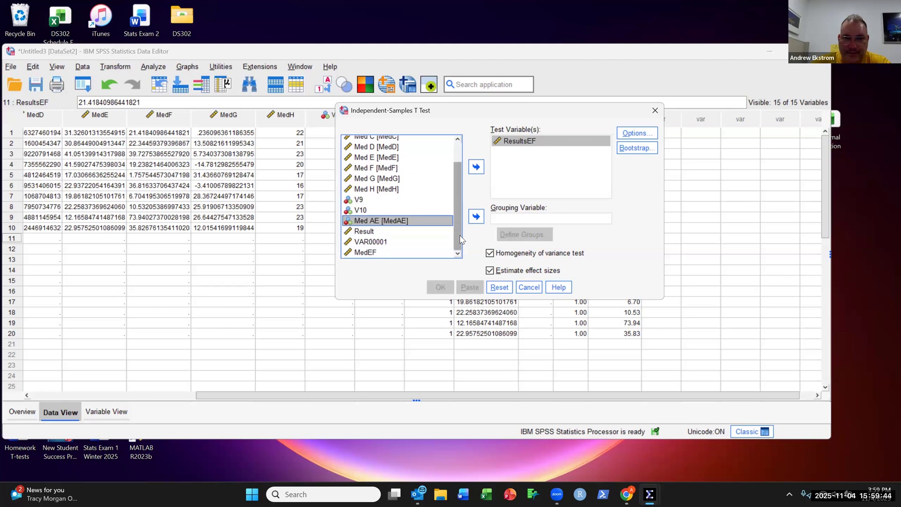
left_click(369, 253)
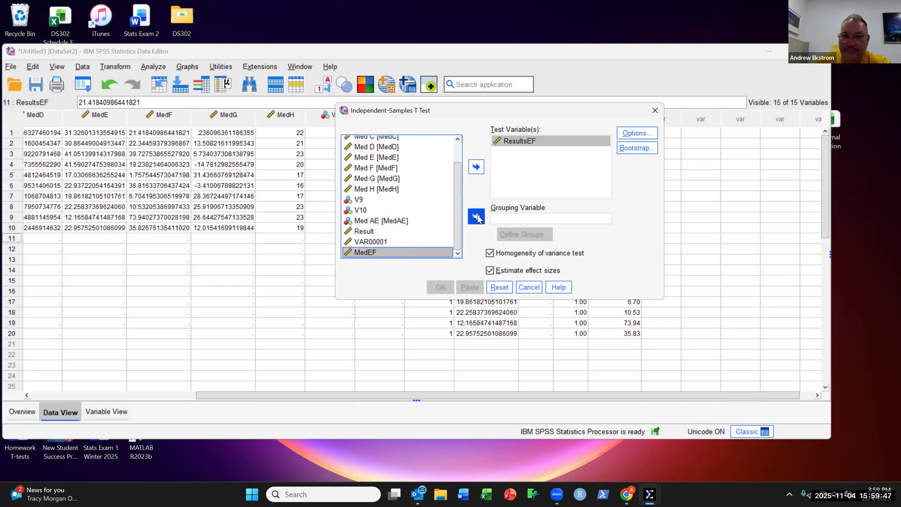
left_click(477, 217)
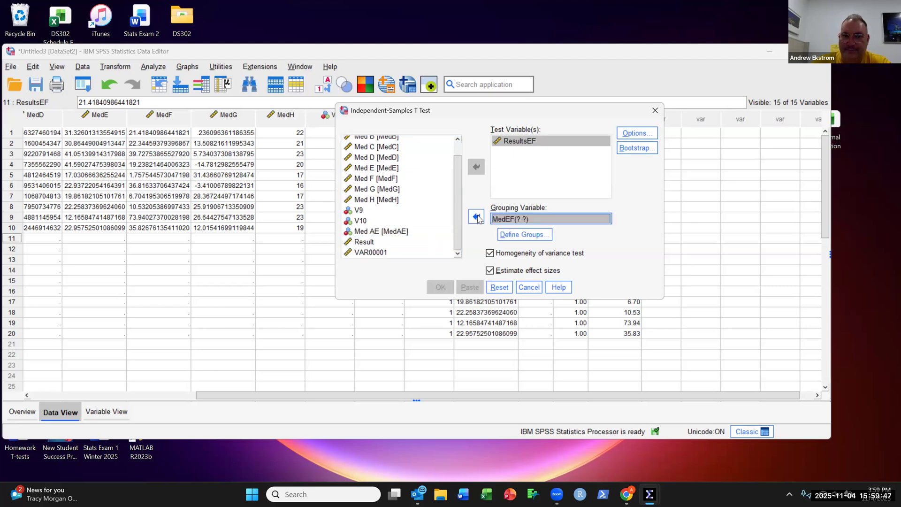
left_click(543, 238)
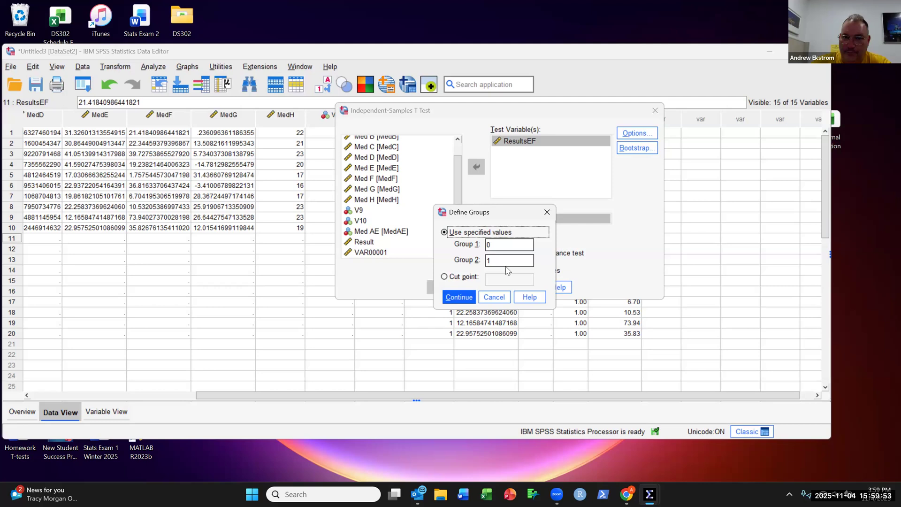
left_click(460, 297)
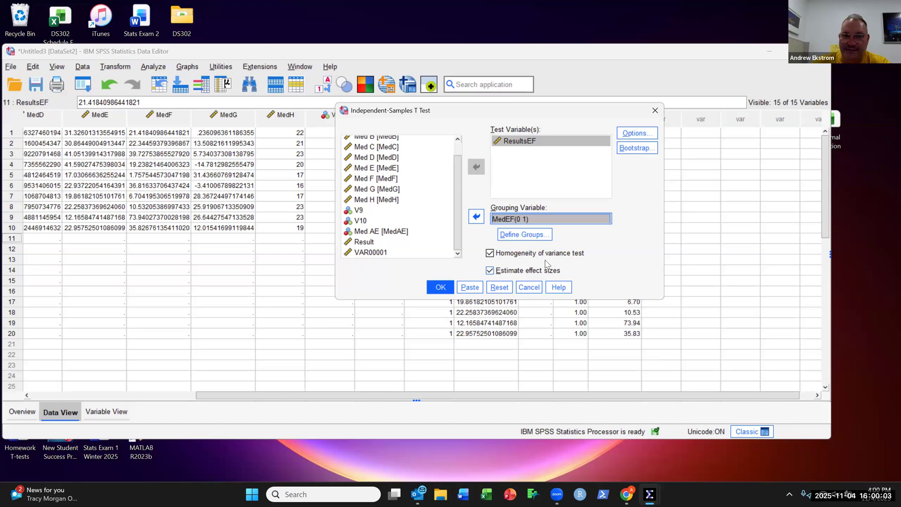
left_click(441, 287)
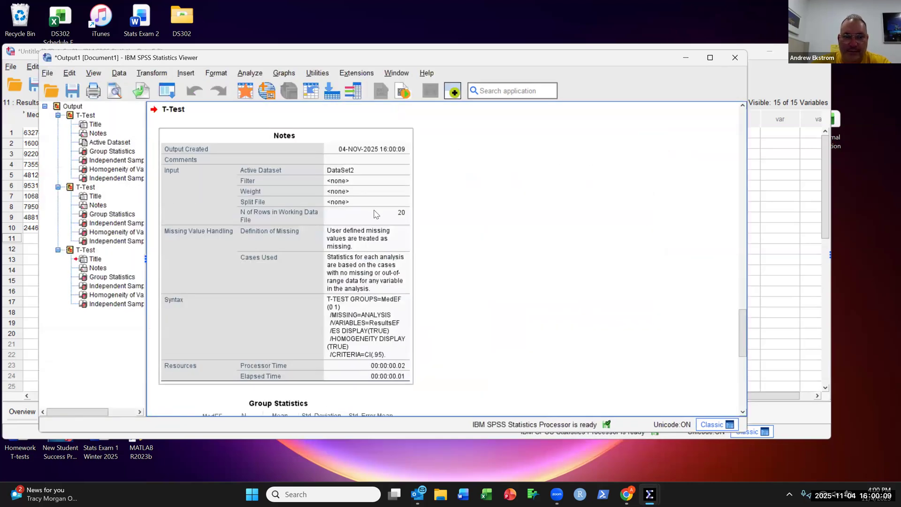
Step: Examine the group statistics, independent samples test and Levene's test tables in the output
scroll(376, 214, "down", 6)
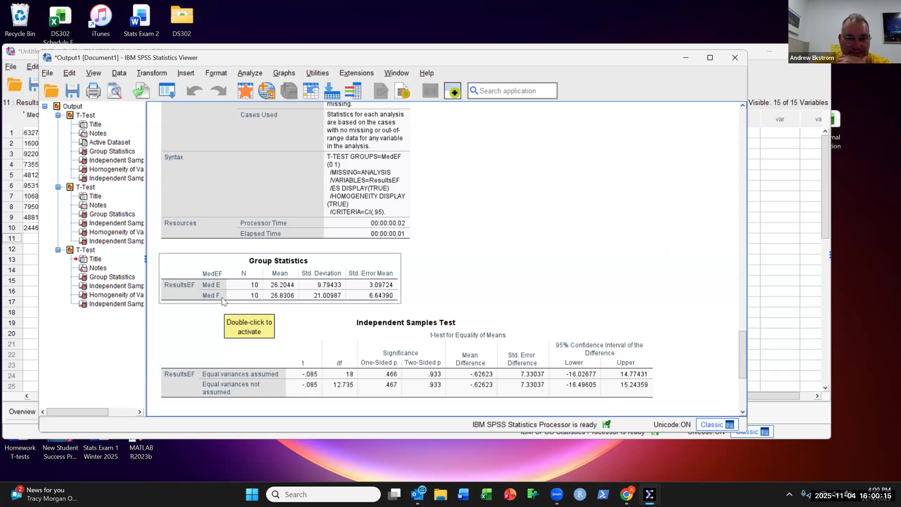
scroll(222, 300, "down", 3)
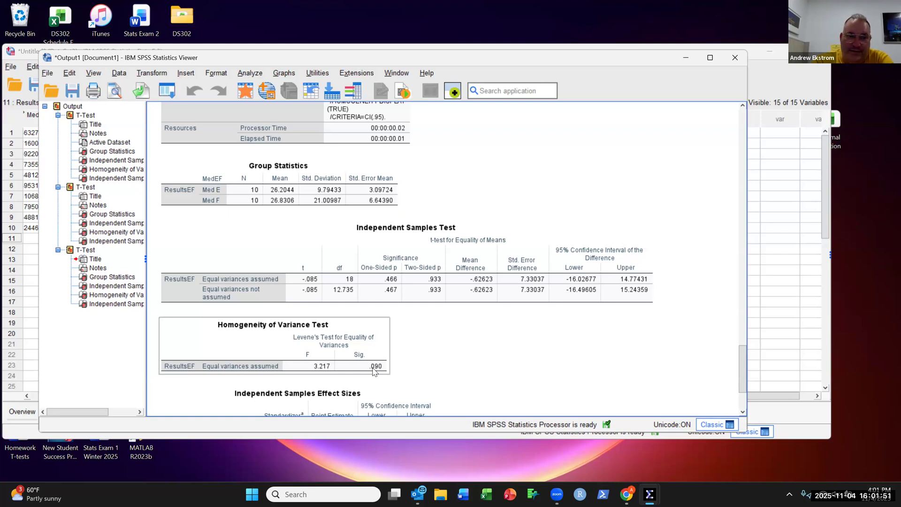
left_click(259, 294)
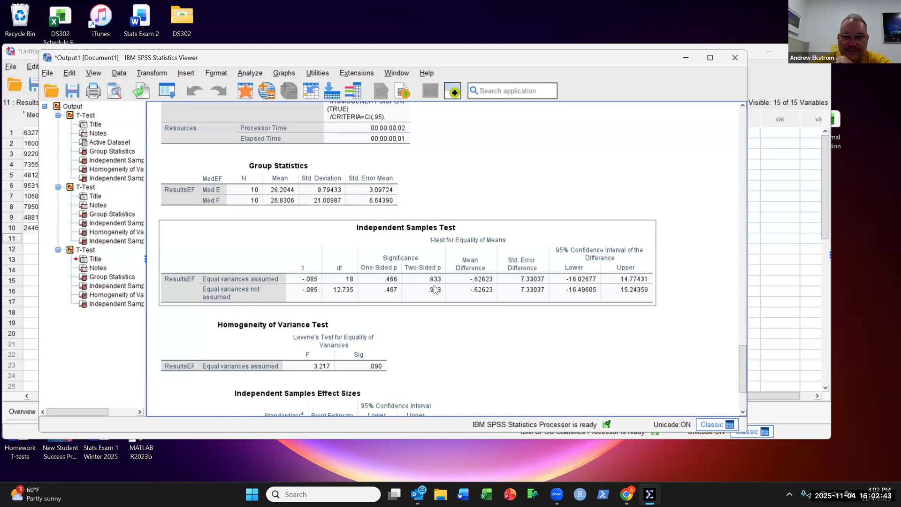
left_click(362, 334)
left_click(305, 299)
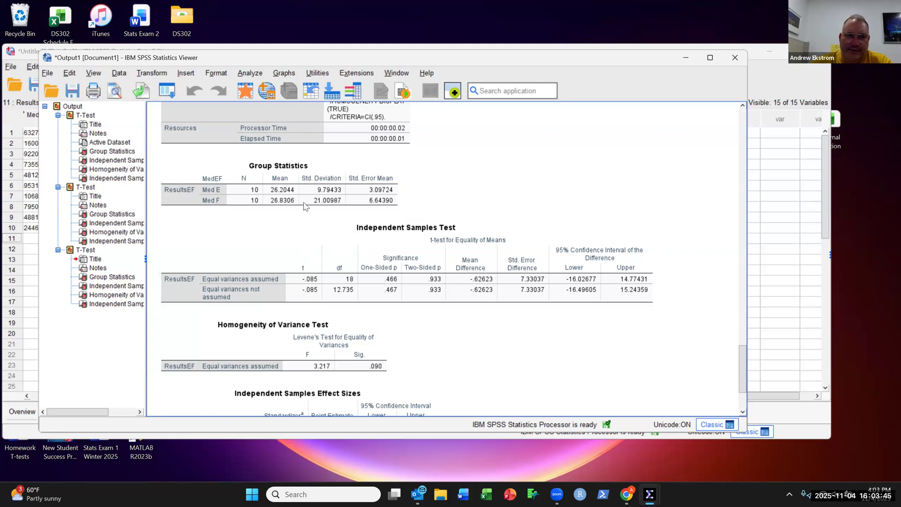
Step: Open the nonparametric independent-samples test and choose to compare medians across groups
left_click(257, 76)
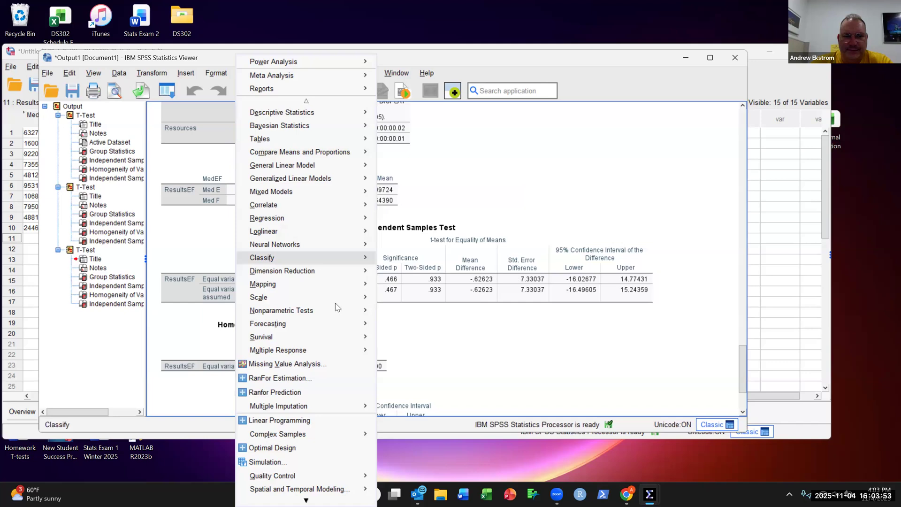
mouse_move(337, 313)
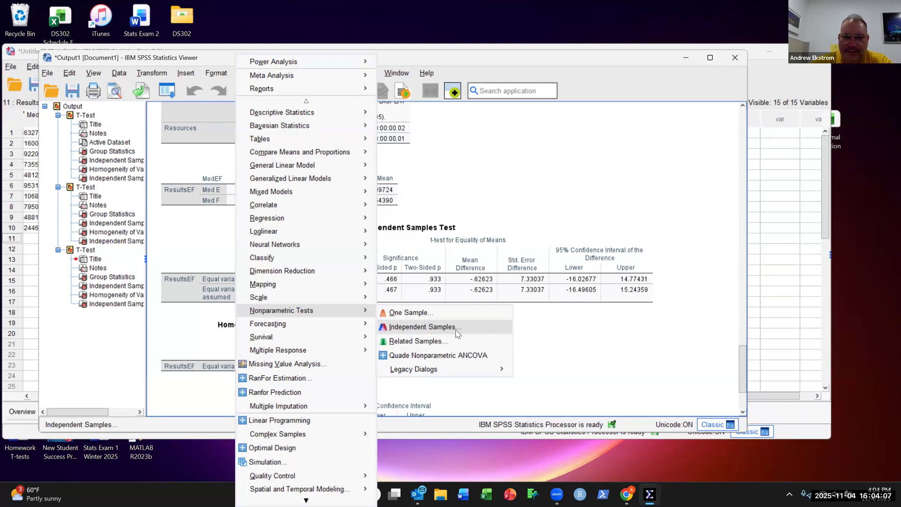
left_click(455, 330)
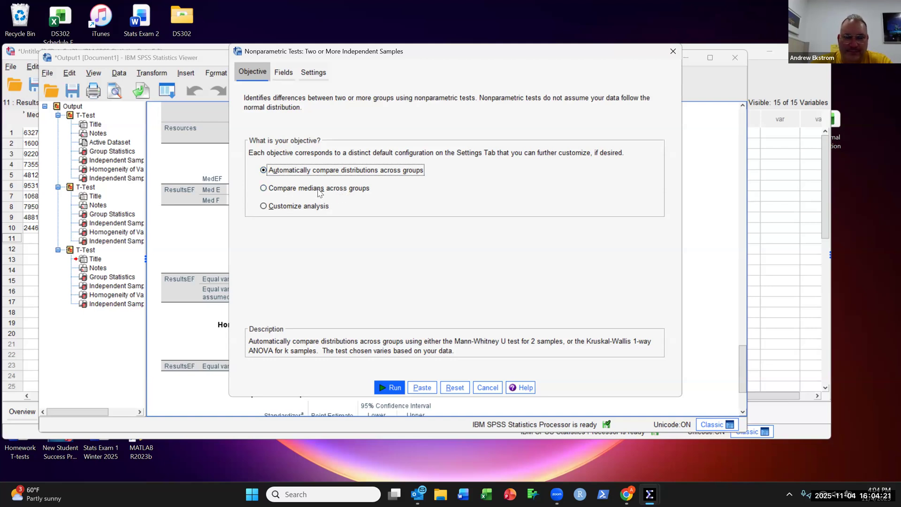
left_click(263, 188)
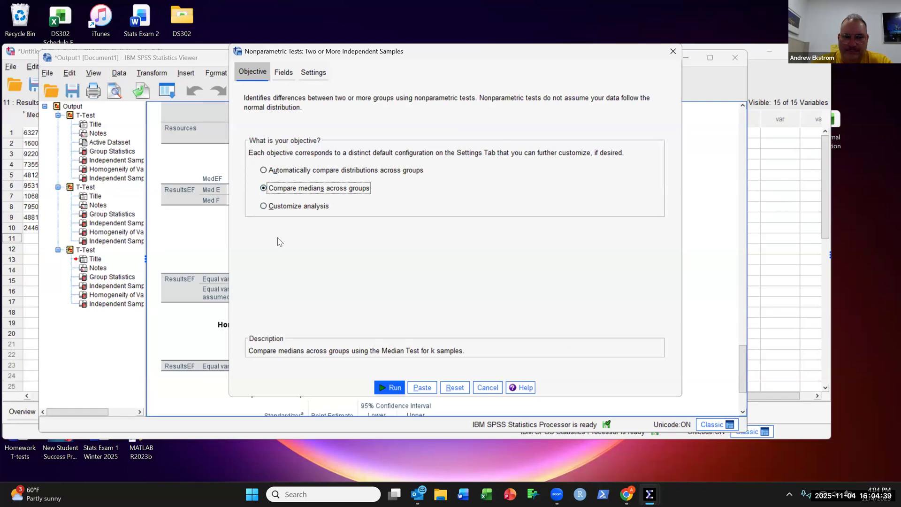
Step: Assign ResultsEF as the test field and MedEF as the groups field for the nonparametric test
left_click(284, 72)
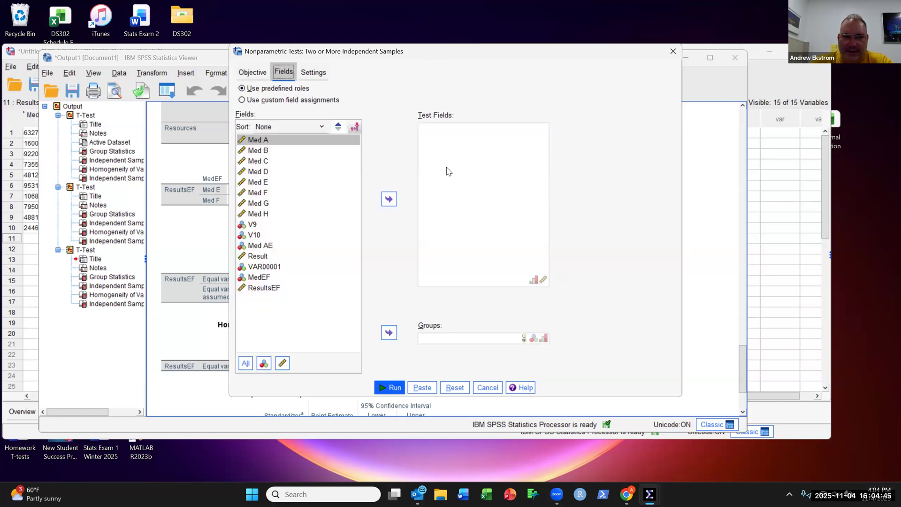
left_click(276, 289)
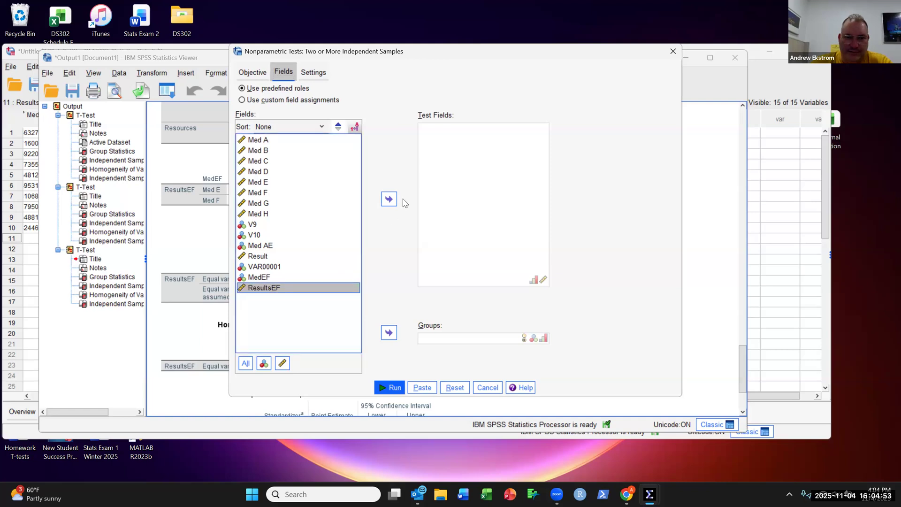
left_click(388, 201)
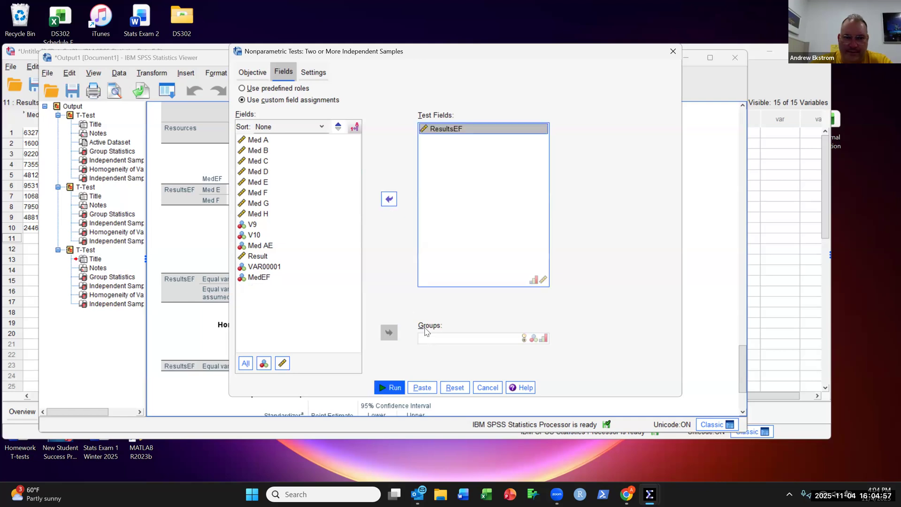
left_click(265, 278)
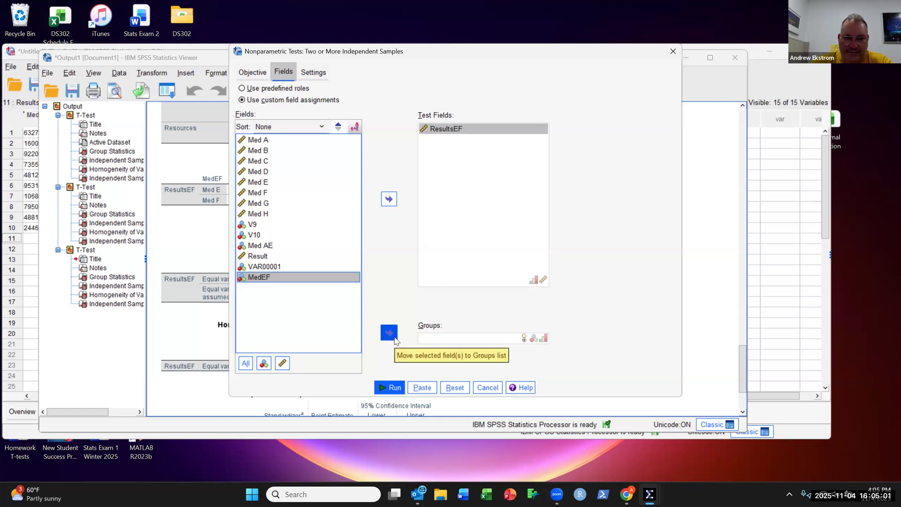
left_click(394, 334)
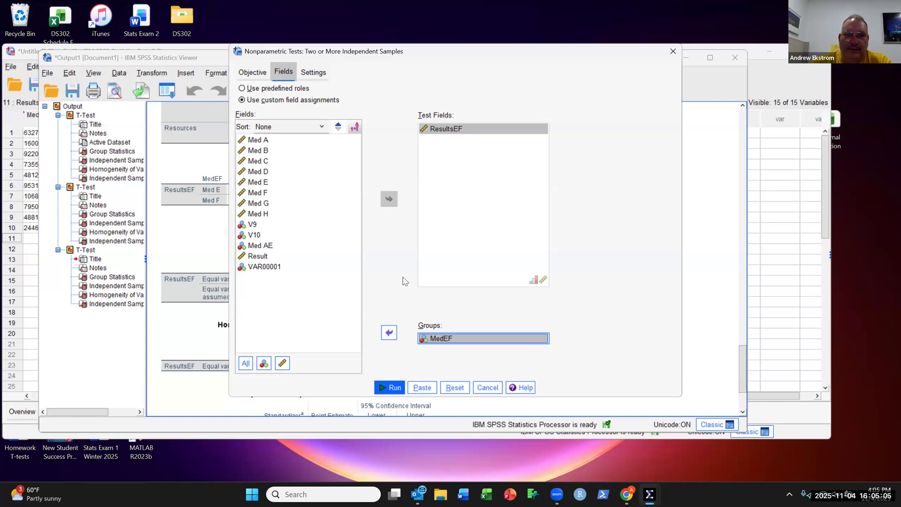
Step: Add the Mann-Whitney U and Kruskal-Wallis tests alongside the median test, then run the analysis
left_click(320, 79)
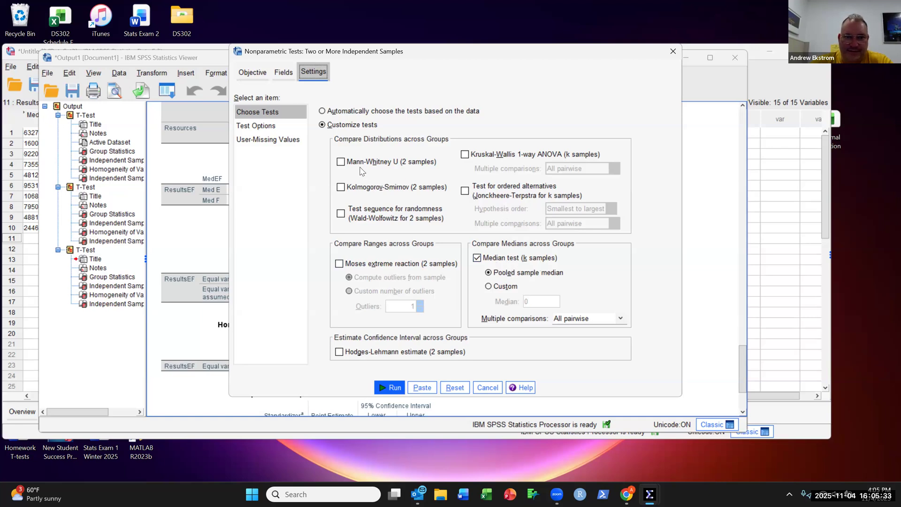
left_click(340, 162)
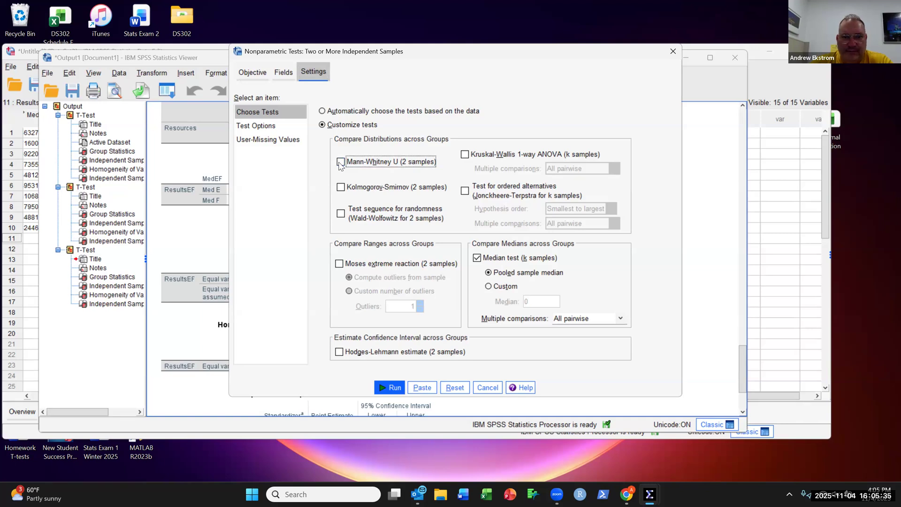
left_click(466, 155)
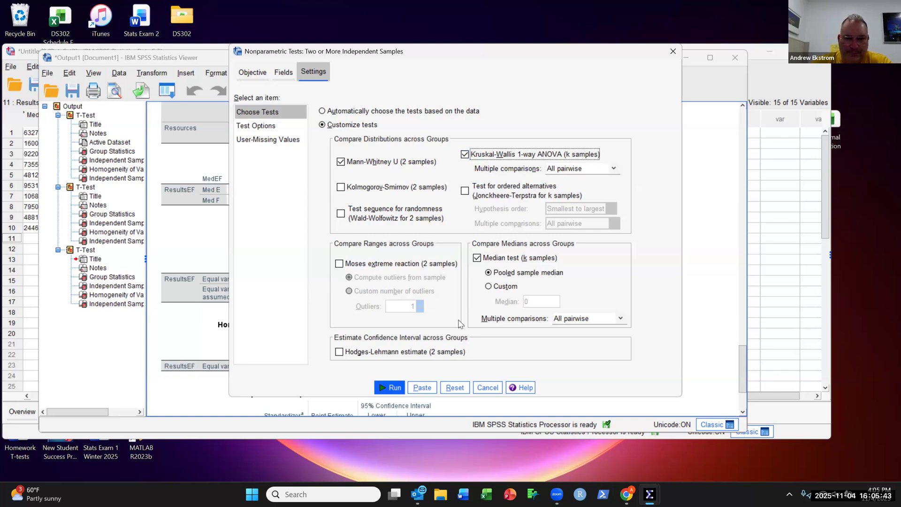
left_click(394, 389)
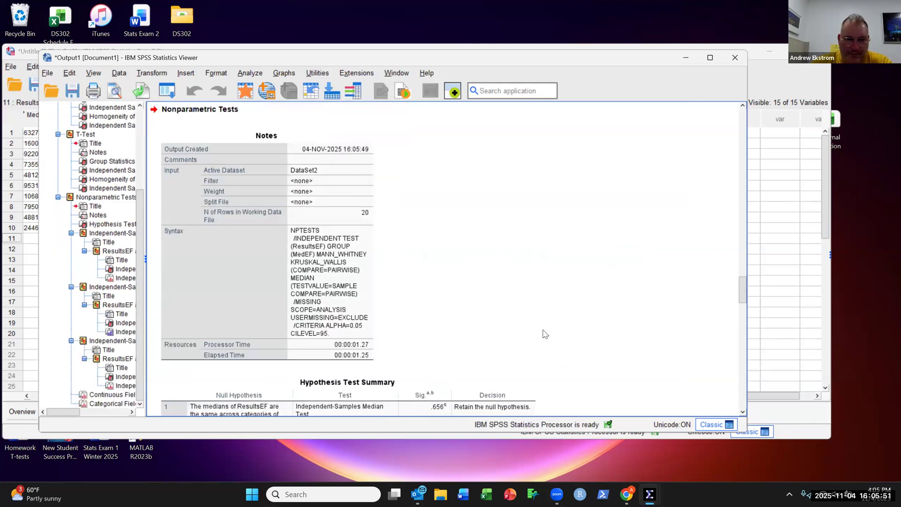
Step: Examine the hypothesis test summary and the independent-samples median test table and boxplot
scroll(544, 334, "down", 3)
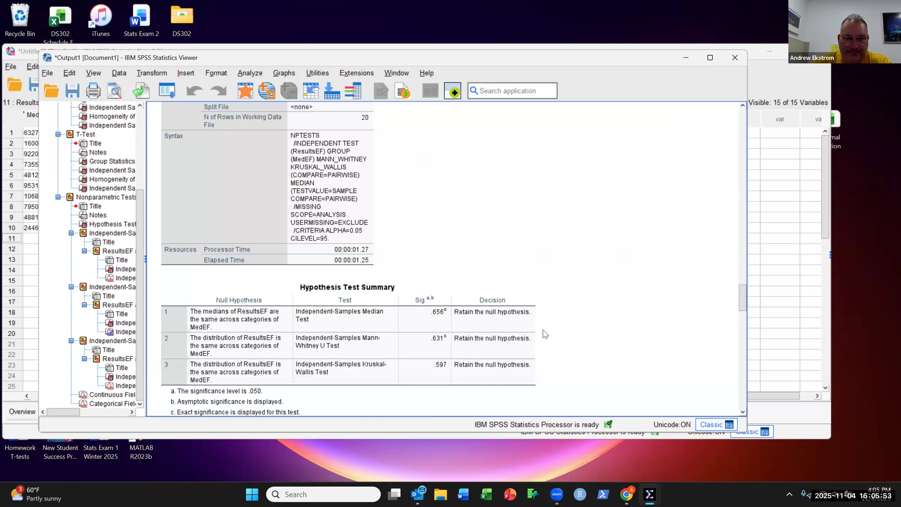
scroll(544, 334, "down", 2)
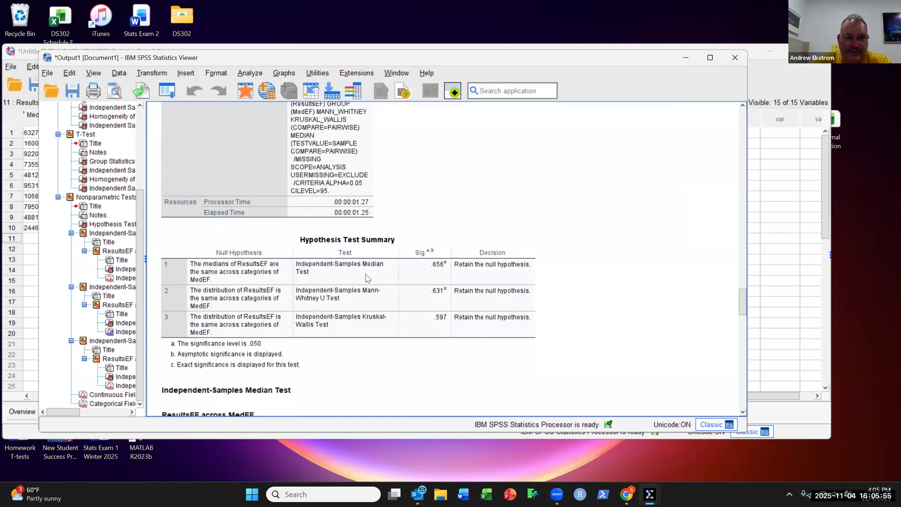
left_click(234, 280)
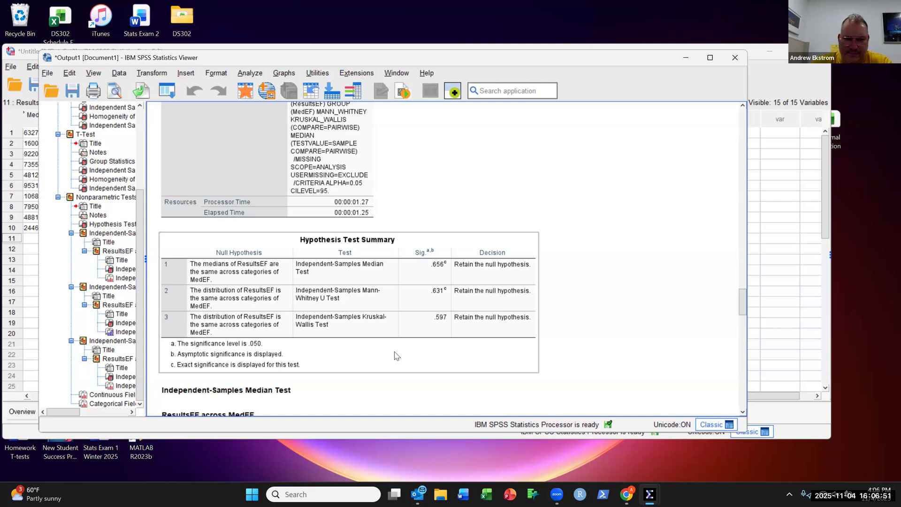
scroll(394, 356, "down", 2)
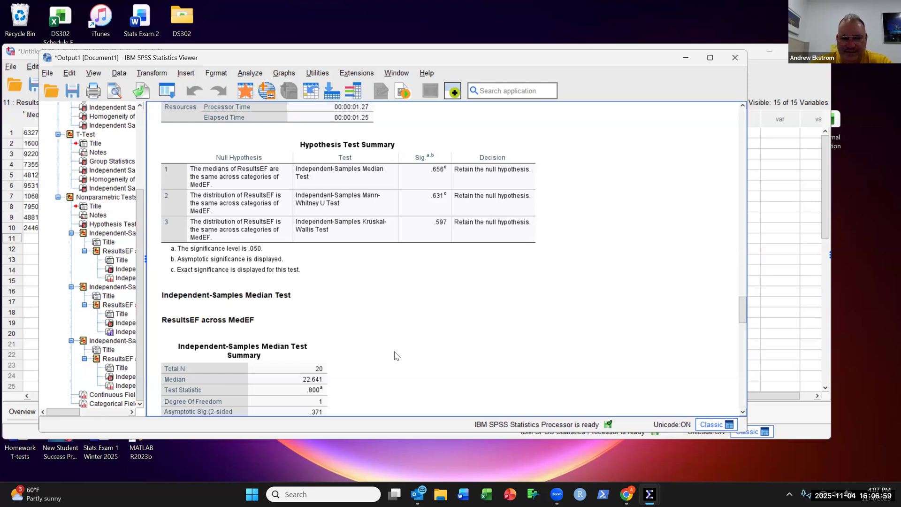
scroll(394, 355, "down", 6)
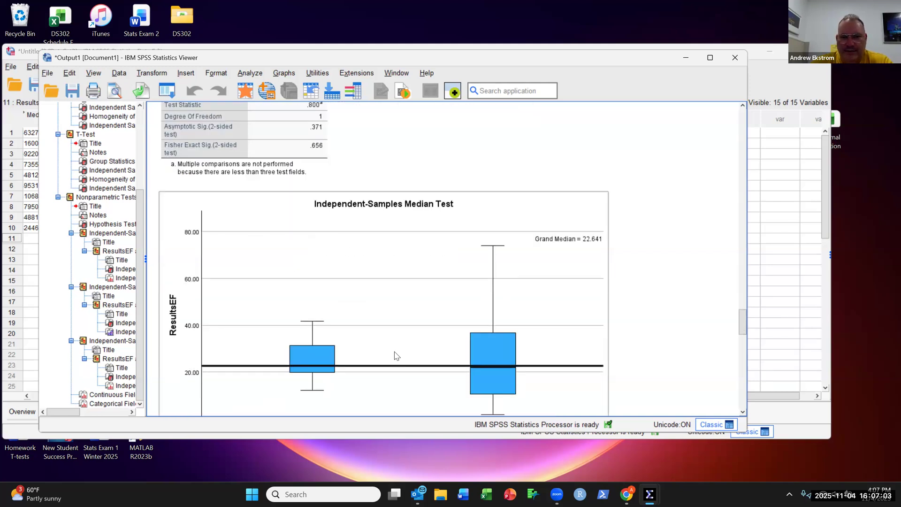
scroll(394, 355, "down", 1)
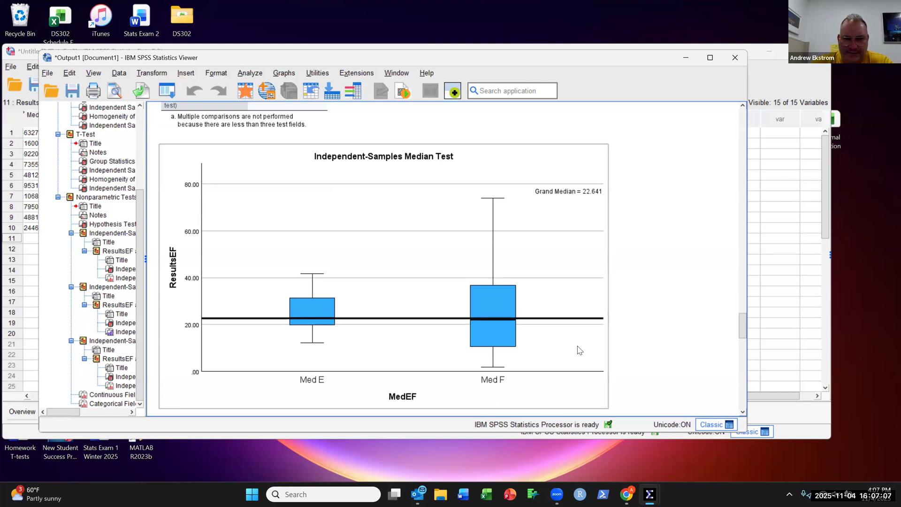
left_click(632, 349)
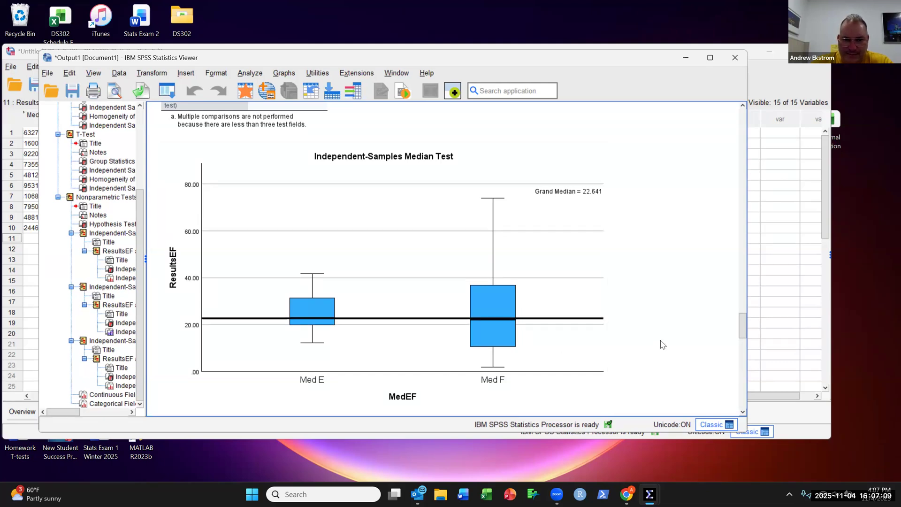
Step: Examine the Mann-Whitney U and Kruskal-Wallis results and the field information charts for ResultsEF and MedEF
scroll(680, 341, "down", 3)
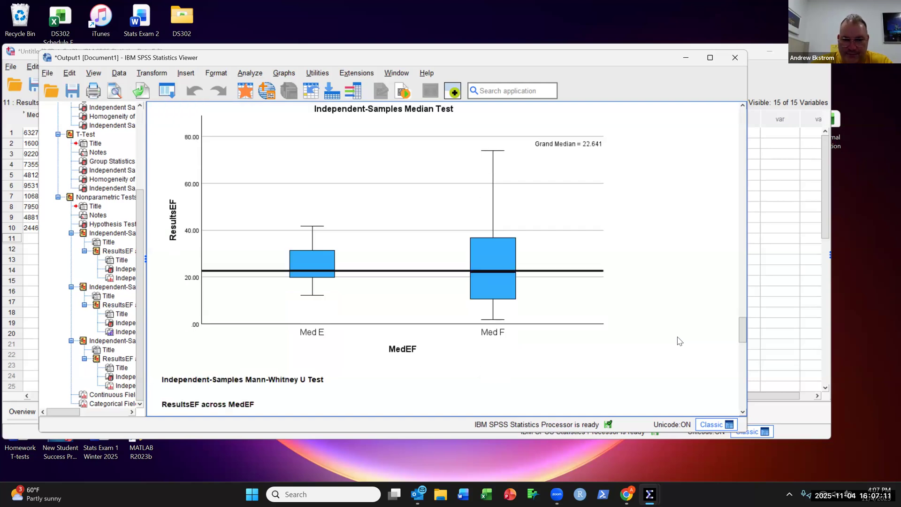
scroll(679, 340, "down", 6)
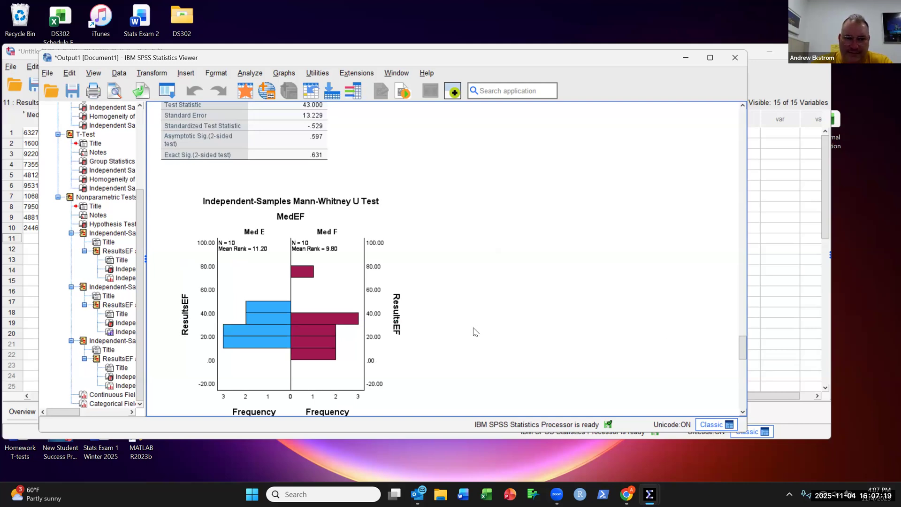
scroll(475, 331, "down", 1)
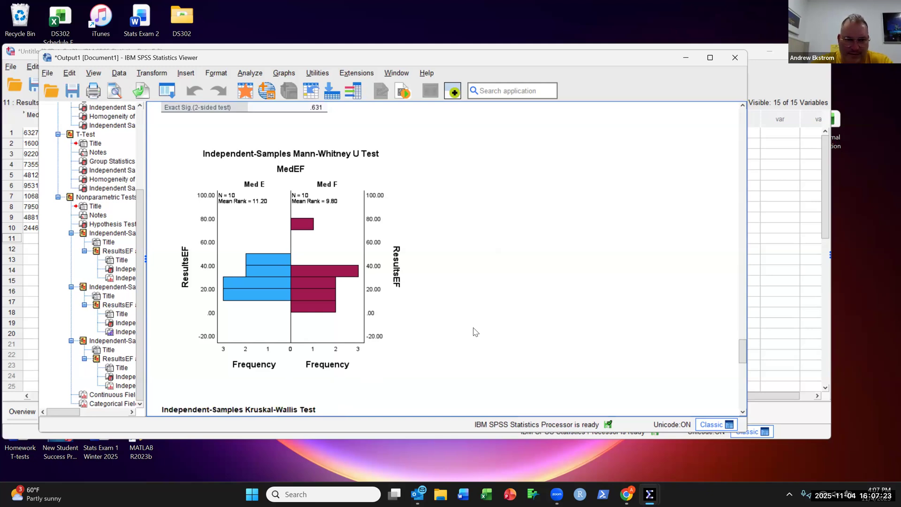
scroll(475, 331, "down", 2)
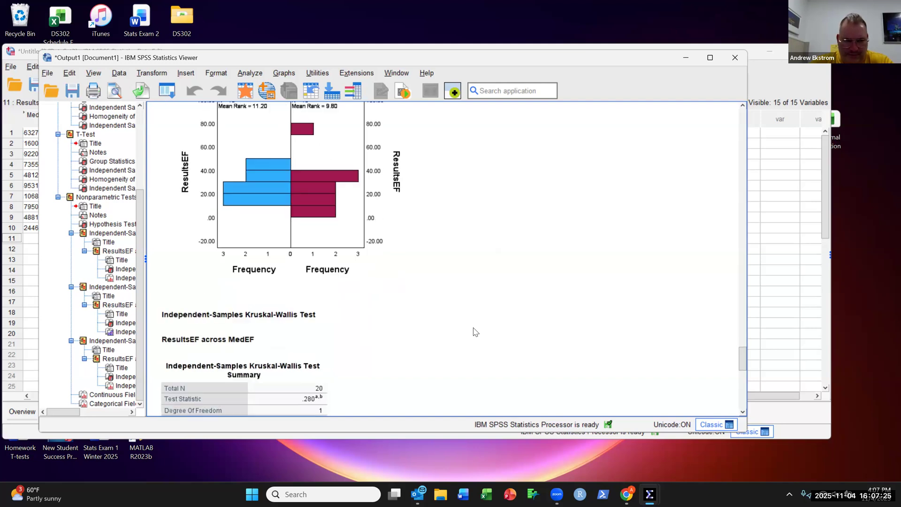
scroll(474, 331, "down", 3)
scroll(473, 331, "down", 5)
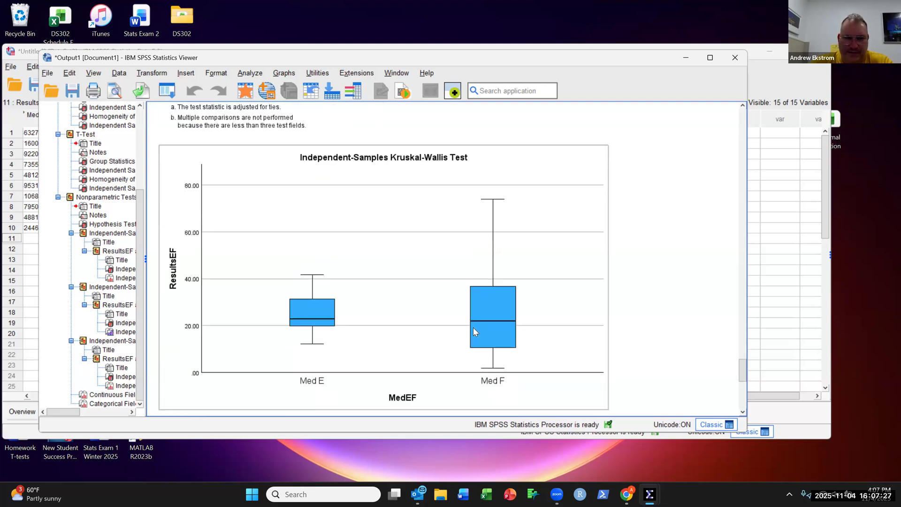
scroll(475, 331, "down", 3)
scroll(475, 331, "down", 3)
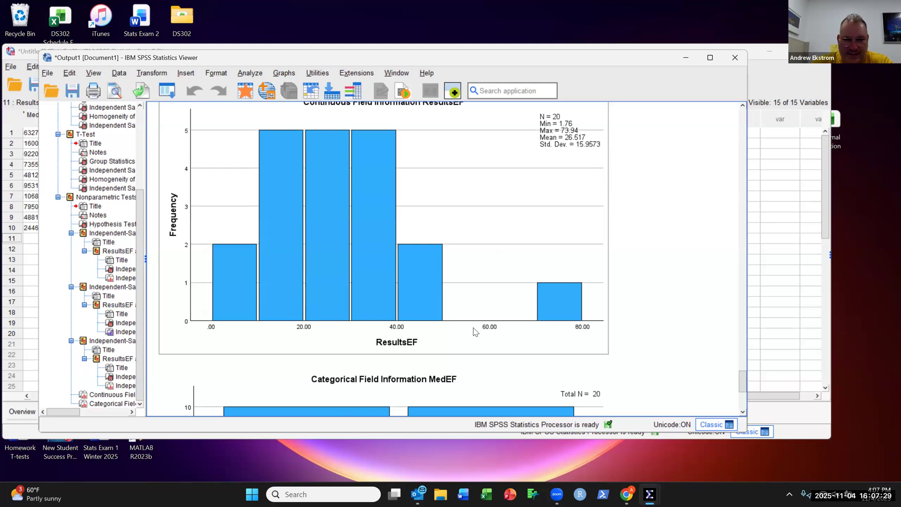
scroll(474, 331, "down", 2)
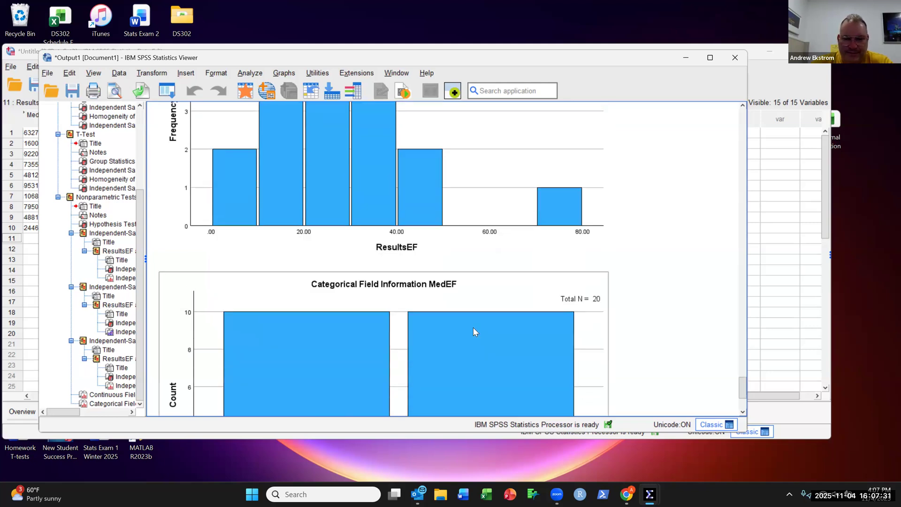
scroll(473, 331, "down", 3)
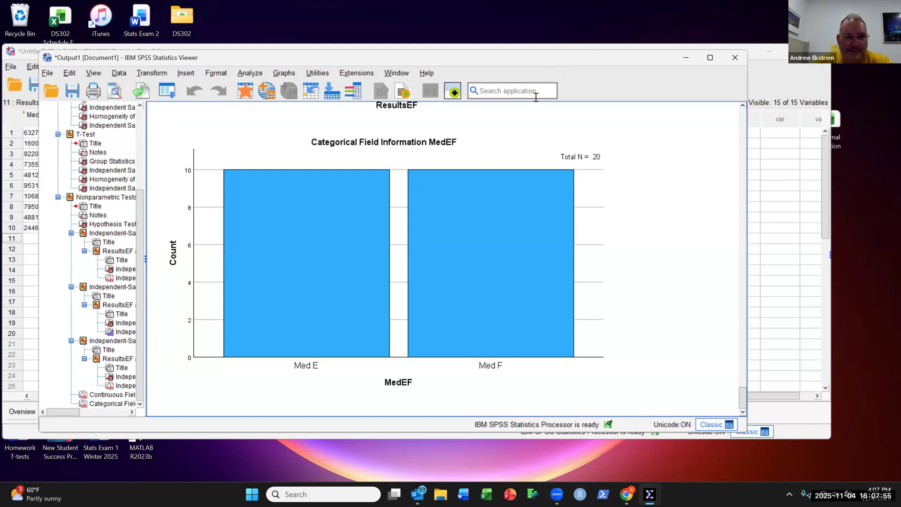
left_click(499, 142)
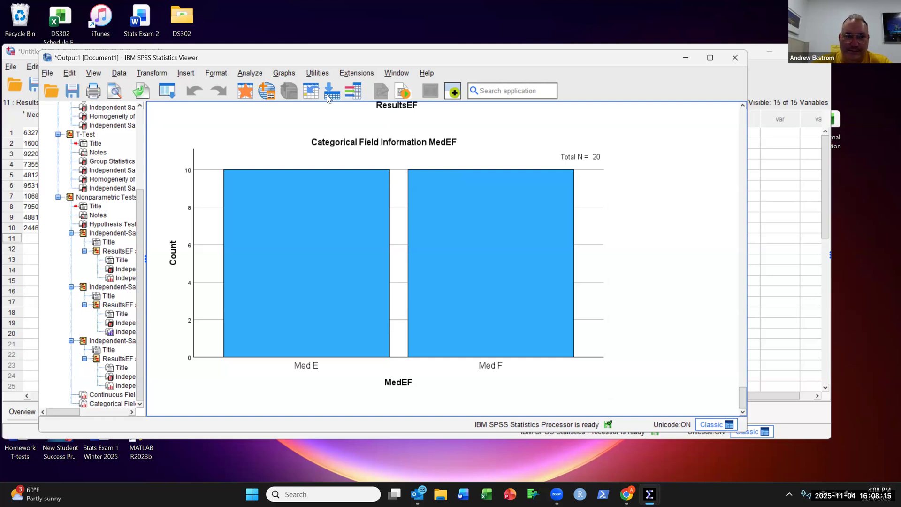
left_click(249, 74)
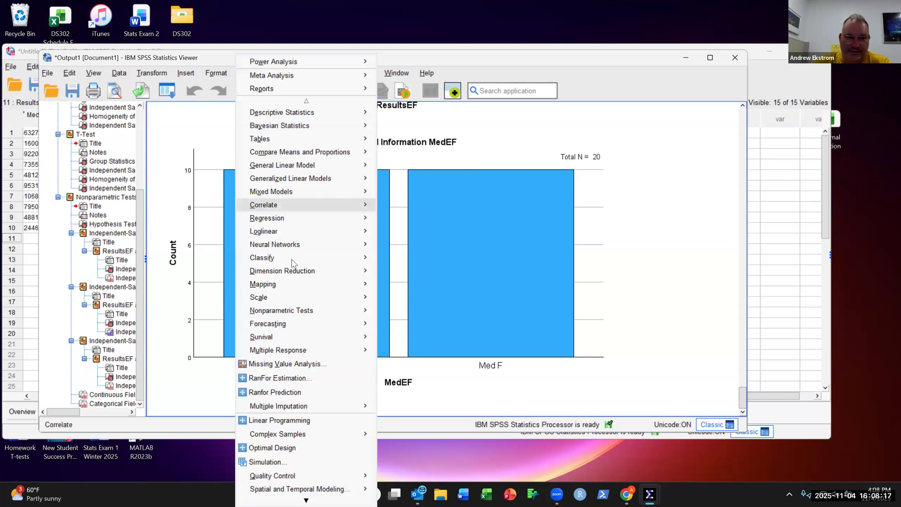
mouse_move(346, 315)
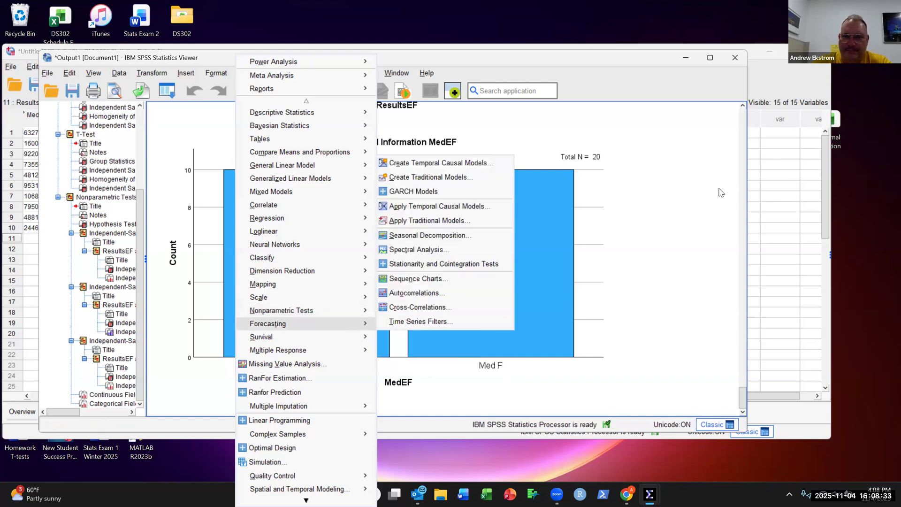
left_click(664, 82)
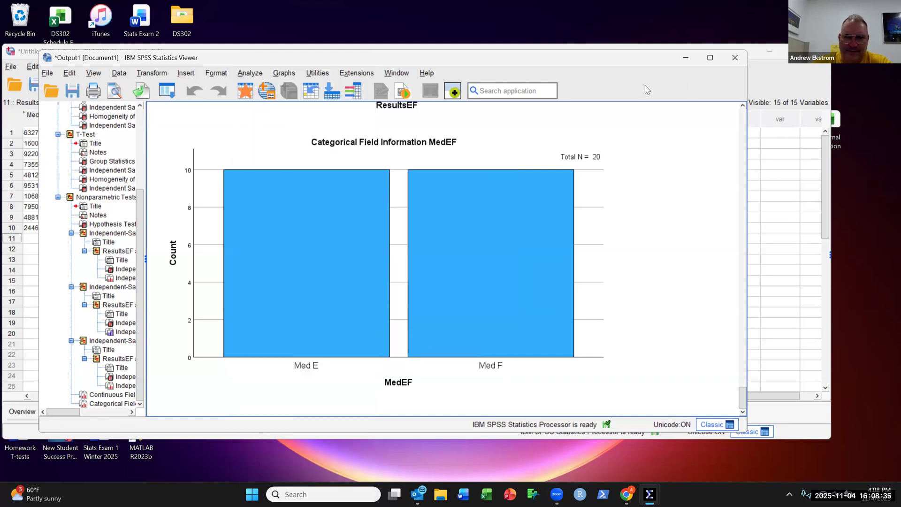